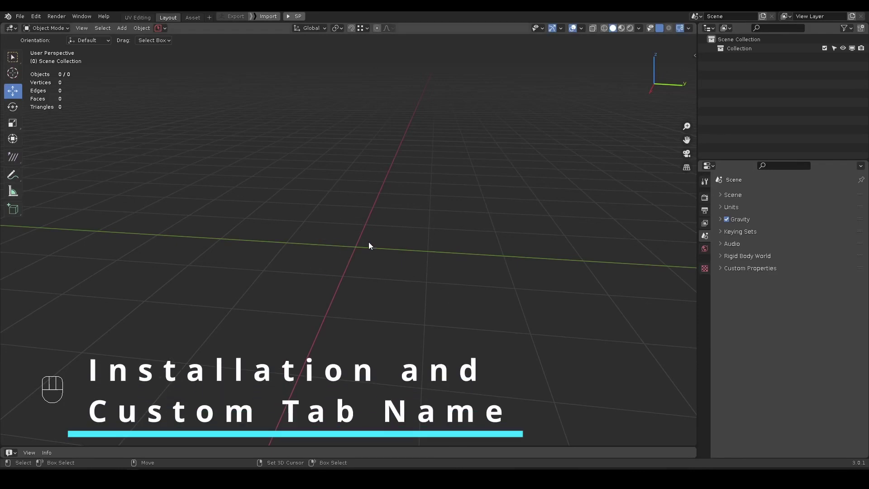
pyautogui.hotkey('ctrl', 'alt', 'u')
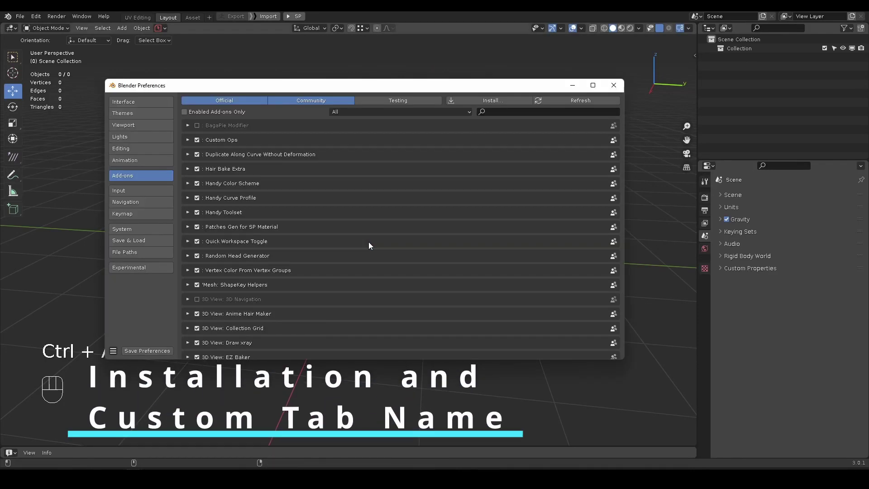
pyautogui.click(501, 100)
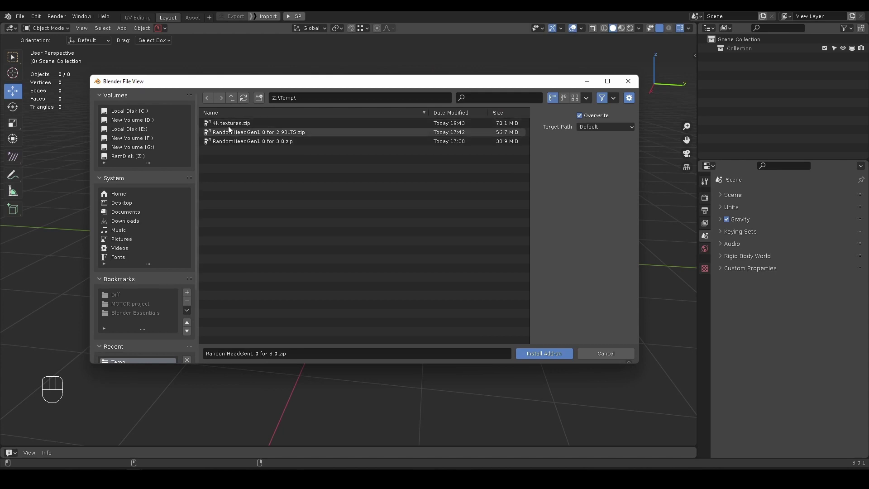
pyautogui.moveTo(263, 157)
pyautogui.mouseDown()
pyautogui.moveTo(213, 116)
pyautogui.moveTo(267, 168)
pyautogui.mouseUp()
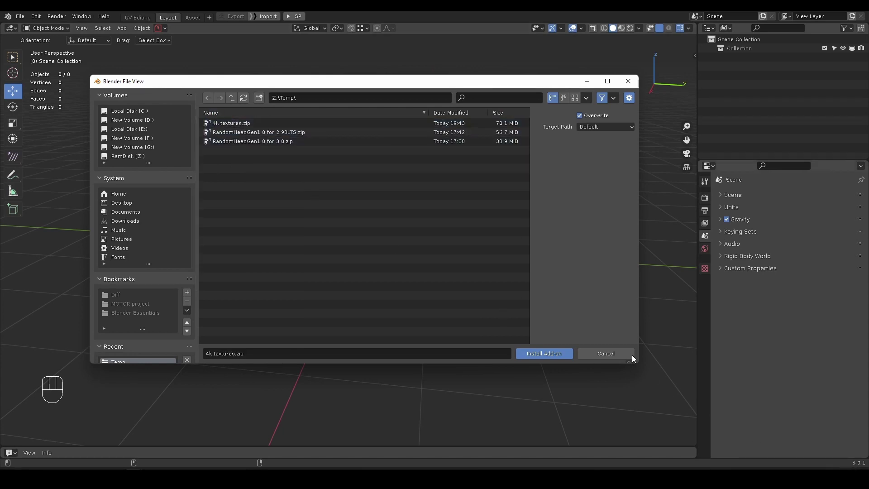
pyautogui.click(230, 122)
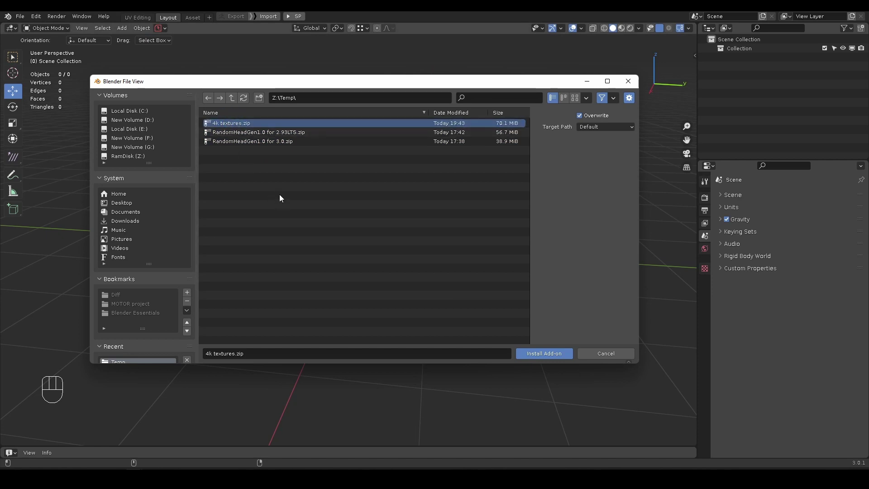
pyautogui.click(262, 142)
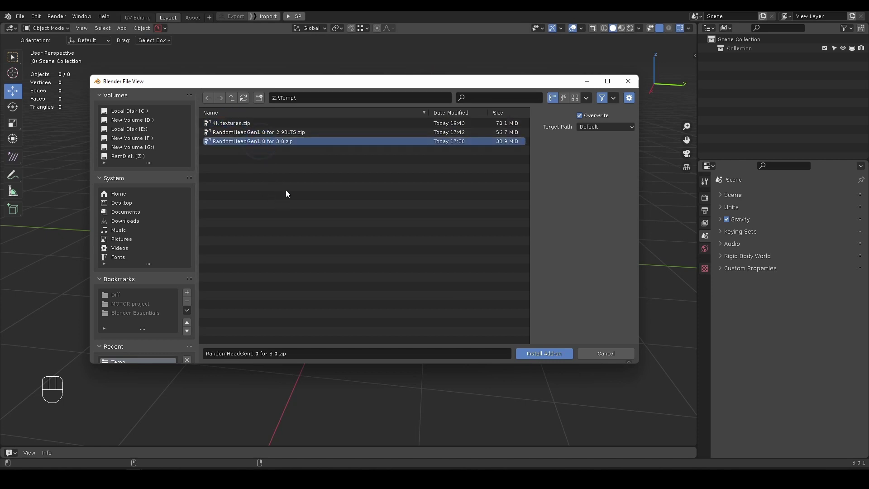
pyautogui.click(613, 352)
pyautogui.click(612, 91)
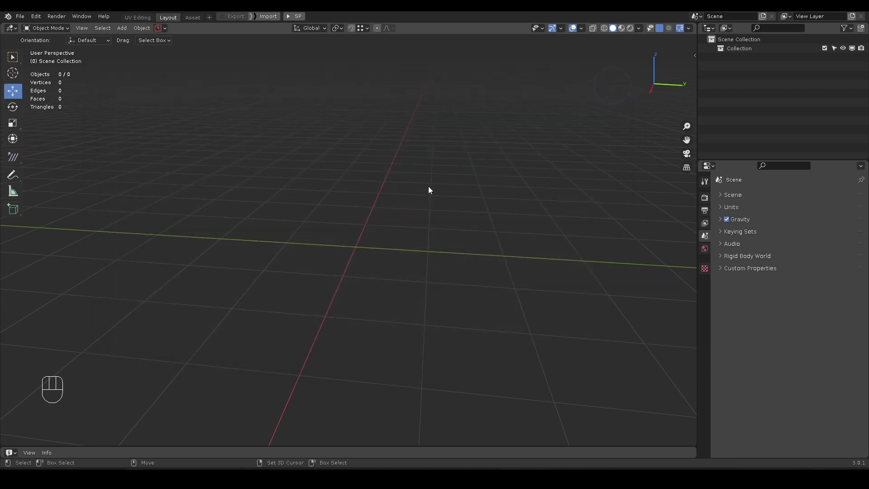
# - Show the viewport sidebar, and find the Random Head Generator add-on with the search "rand" to expand its preferences
pyautogui.click(342, 219)
pyautogui.press('n')
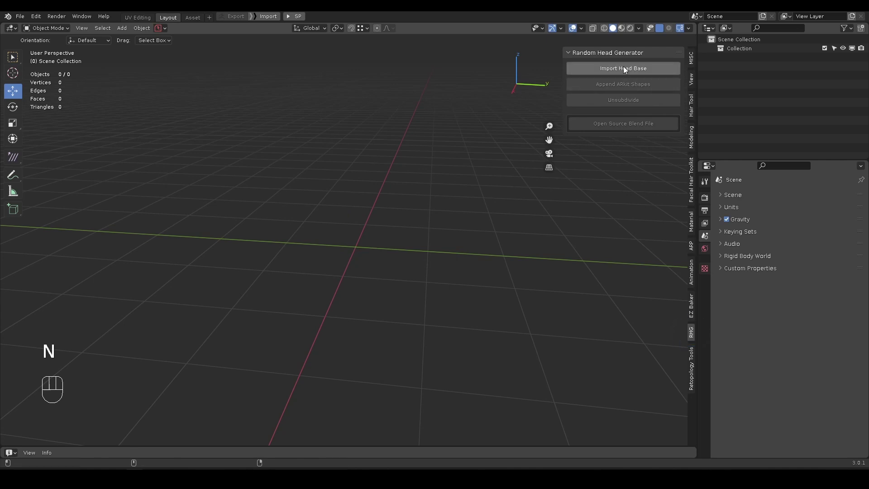
pyautogui.hotkey('ctrl', 'alt', 'u')
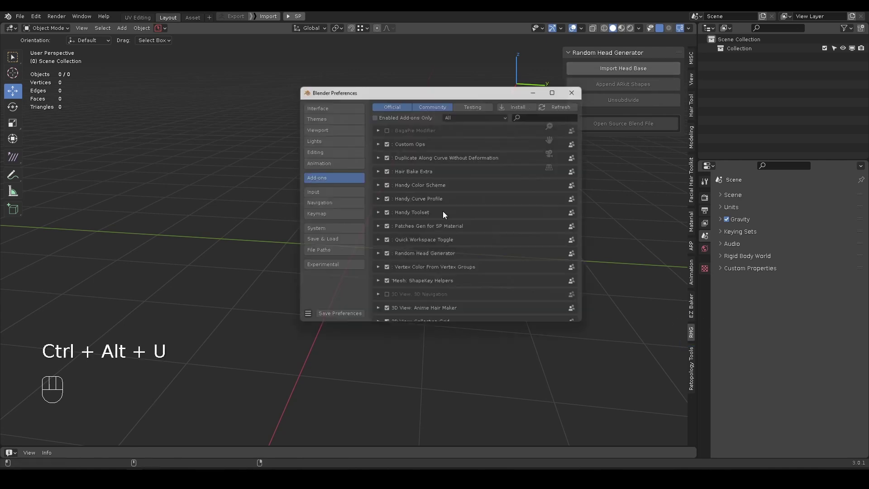
pyautogui.write('d')
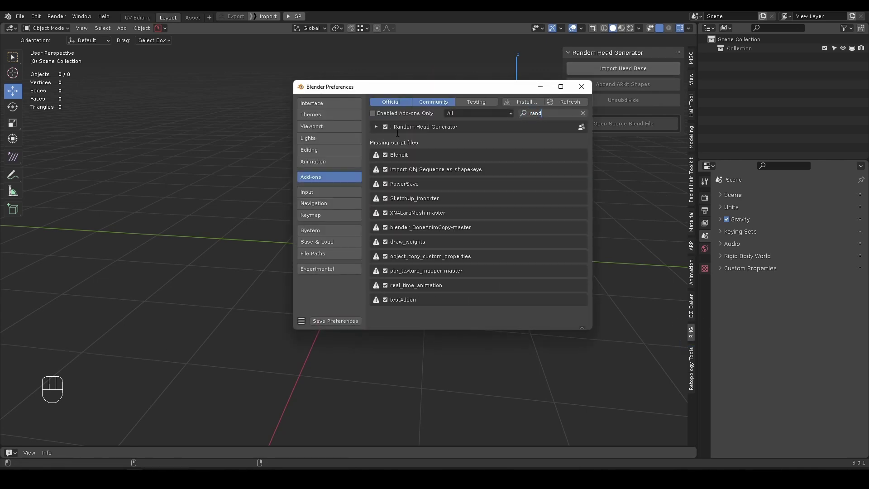
pyautogui.press('Return')
pyautogui.click(376, 127)
pyautogui.moveTo(363, 86); pyautogui.dragTo(197, 58)
pyautogui.moveTo(425, 302); pyautogui.dragTo(656, 413)
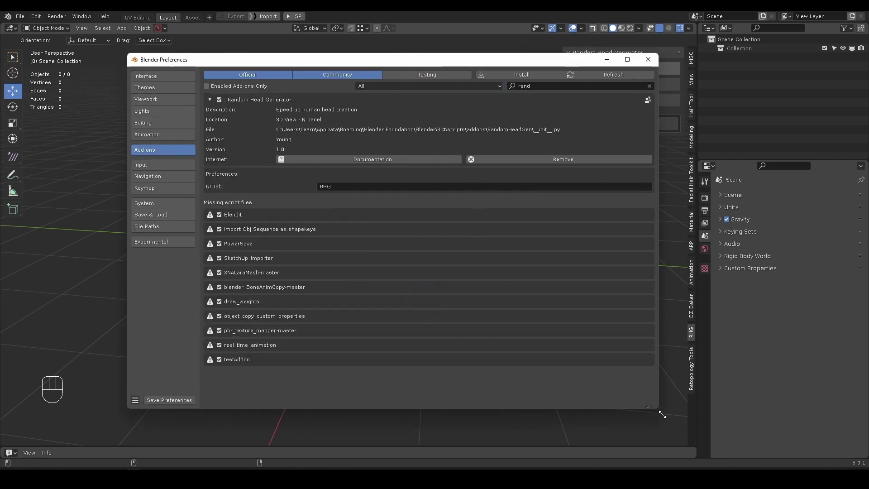
# - Set the Random Head Generator's UI tab name to Modeling and replace it with Test
pyautogui.moveTo(353, 61); pyautogui.dragTo(322, 85)
pyautogui.click(287, 211)
pyautogui.click(260, 211)
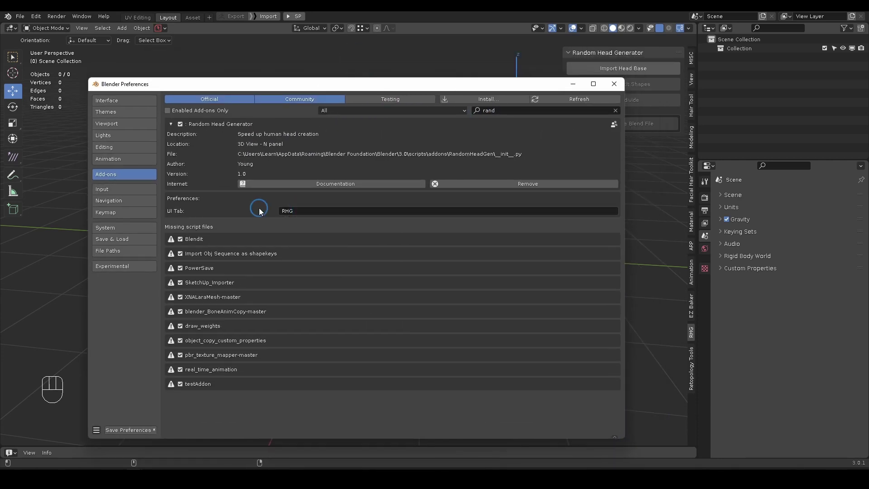
pyautogui.click(299, 210)
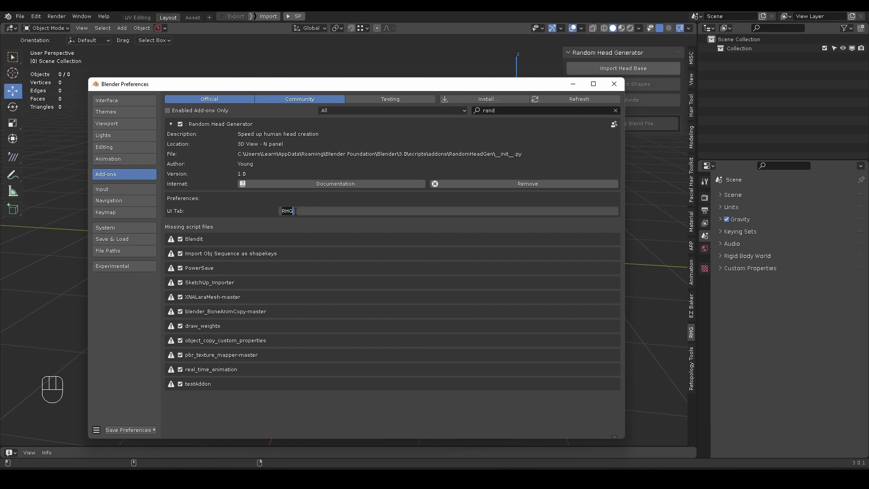
pyautogui.write('Modeling')
pyautogui.doubleClick(326, 209)
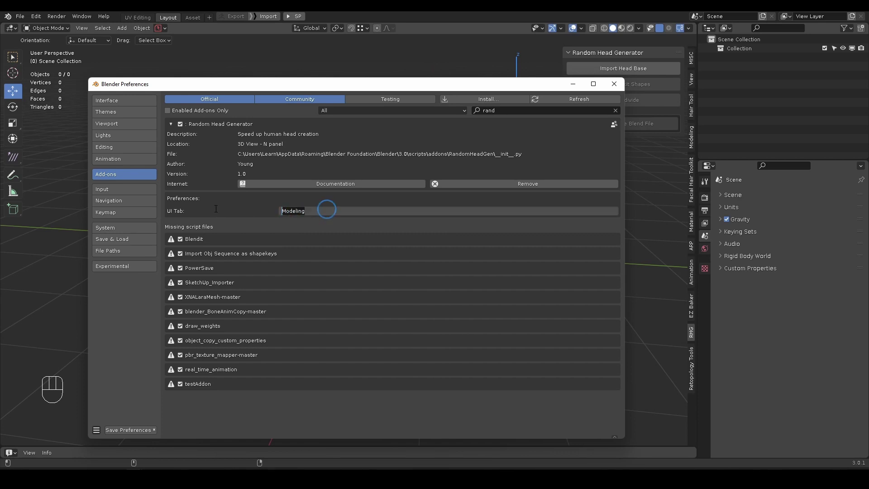
pyautogui.write('Test')
# - Set the add-on's UI tab name back to RHG and close the preferences
pyautogui.click(246, 198)
pyautogui.click(300, 210)
pyautogui.write('R')
pyautogui.click(614, 84)
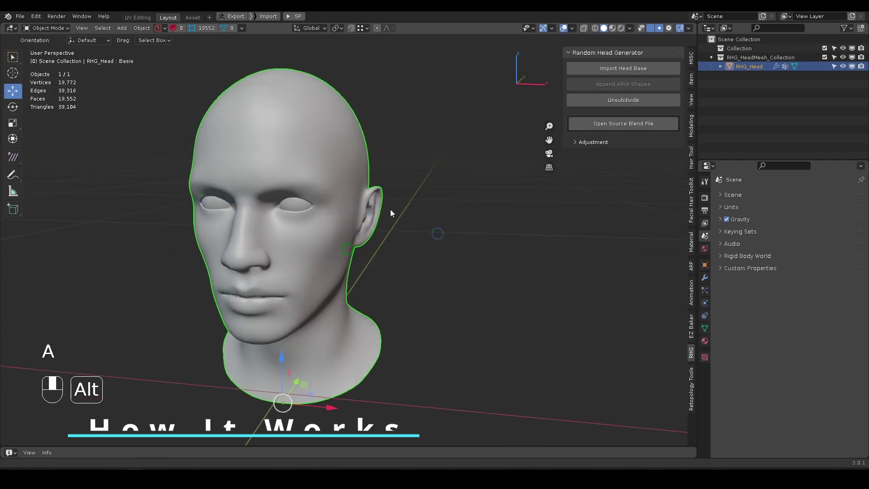
# - With the head deselected, expand the generator's Adjustment section and display the head's shape keys
pyautogui.keyDown('alt'); pyautogui.moveTo(390, 209); pyautogui.dragTo(442, 175, button='middle'); pyautogui.keyUp('alt')
pyautogui.press('a')
pyautogui.moveTo(318, 199)
pyautogui.keyDown('alt'); pyautogui.mouseDown()
pyautogui.moveTo(340, 196)
pyautogui.moveTo(319, 198)
pyautogui.mouseUp(); pyautogui.keyUp('alt')
pyautogui.keyDown('alt'); pyautogui.moveTo(379, 242); pyautogui.dragTo(362, 235); pyautogui.keyUp('alt')
pyautogui.click(585, 142)
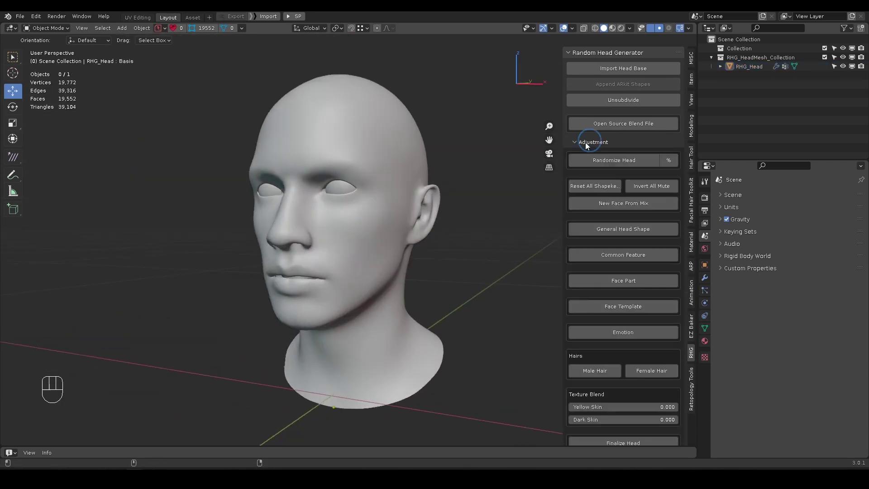
pyautogui.scroll(-3, 462, 226)
pyautogui.scroll(-1, 593, 217)
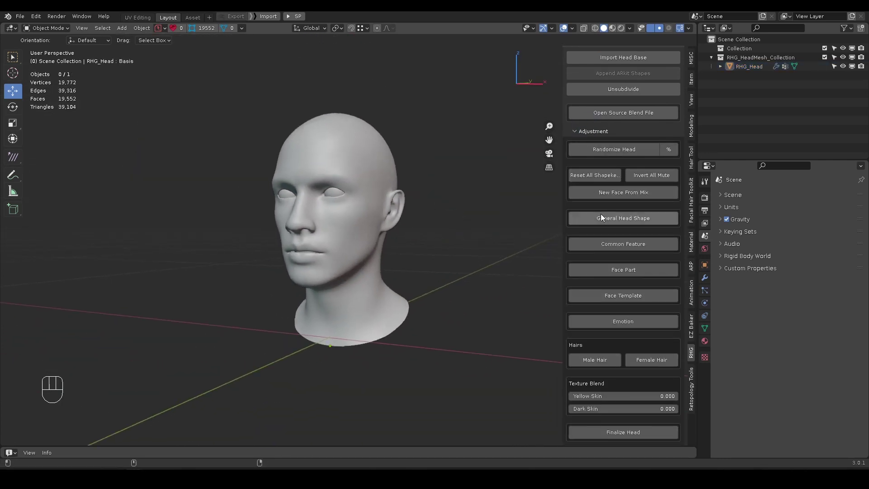
pyautogui.click(705, 327)
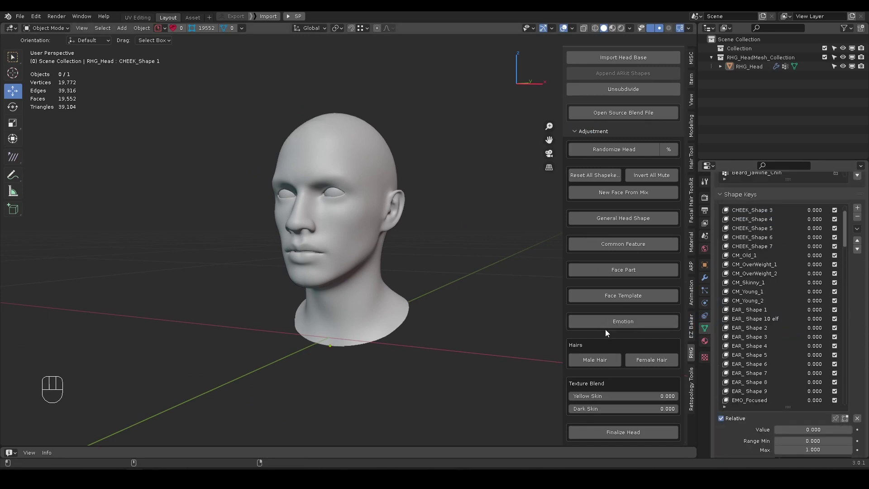
pyautogui.keyDown('alt'); pyautogui.moveTo(334, 212); pyautogui.dragTo(404, 204); pyautogui.keyUp('alt')
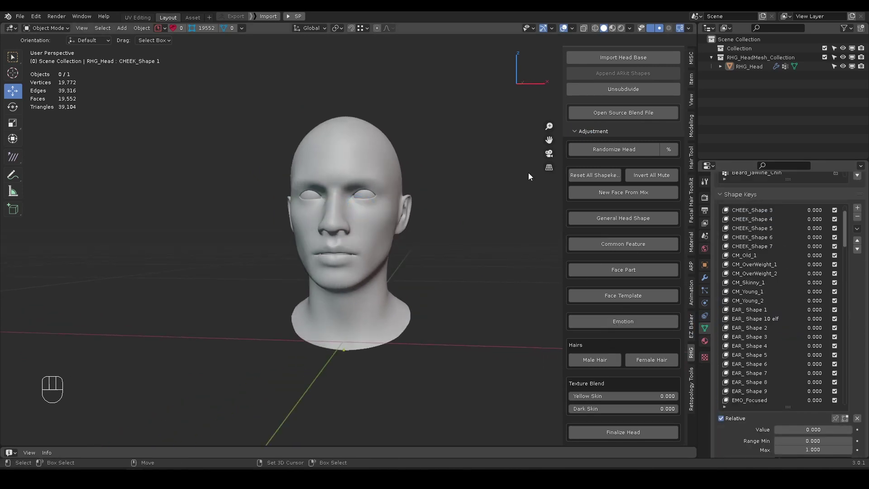
# - Randomize the head repeatedly with the generator and reset all of its shape keys
pyautogui.click(615, 148)
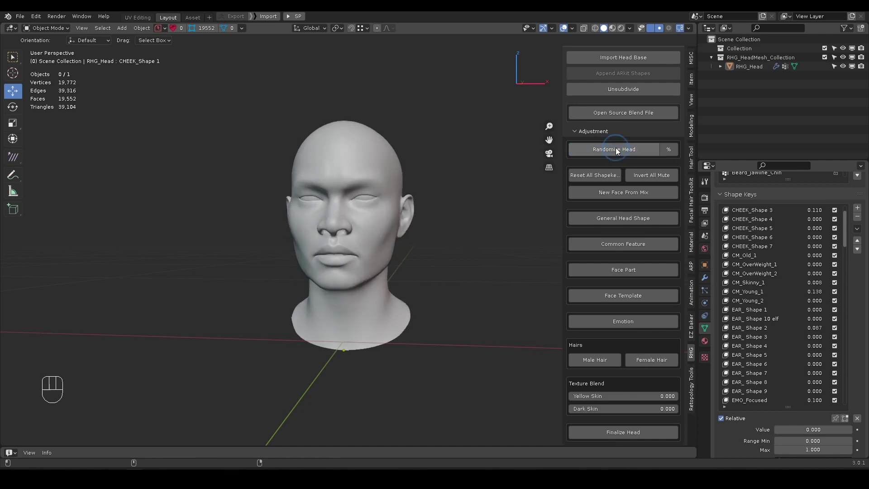
pyautogui.click(617, 152)
pyautogui.click(617, 151)
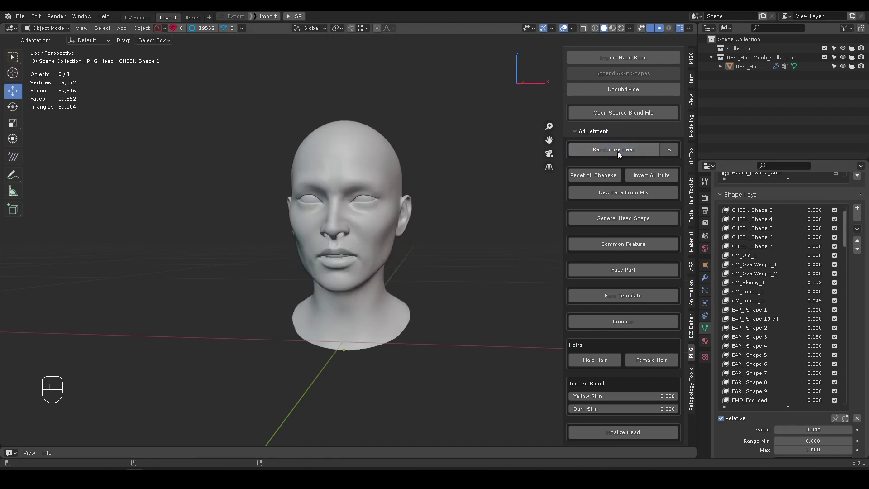
pyautogui.click(617, 152)
pyautogui.click(617, 151)
pyautogui.click(617, 151)
pyautogui.click(617, 151)
pyautogui.scroll(-6, 841, 230)
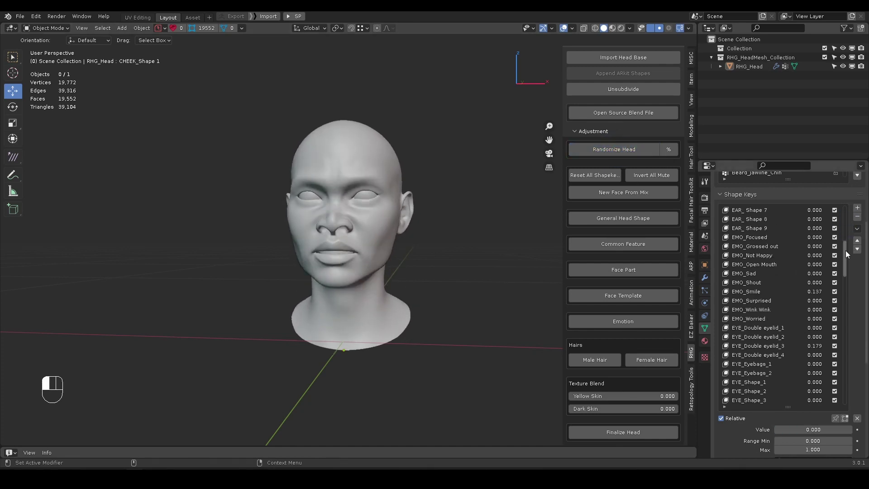
pyautogui.click(612, 150)
pyautogui.click(612, 150)
pyautogui.keyDown('alt'); pyautogui.moveTo(363, 252); pyautogui.dragTo(327, 245); pyautogui.keyUp('alt')
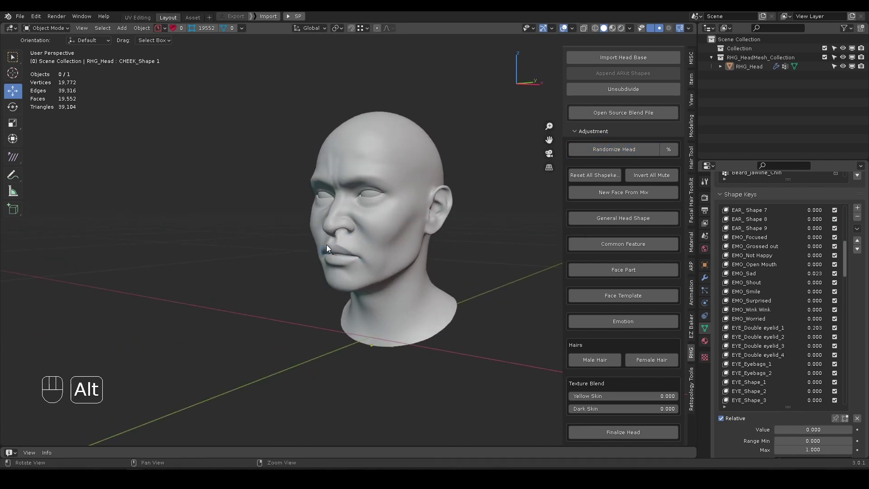
pyautogui.click(596, 175)
pyautogui.keyDown('alt'); pyautogui.moveTo(348, 232); pyautogui.dragTo(380, 231); pyautogui.keyUp('alt')
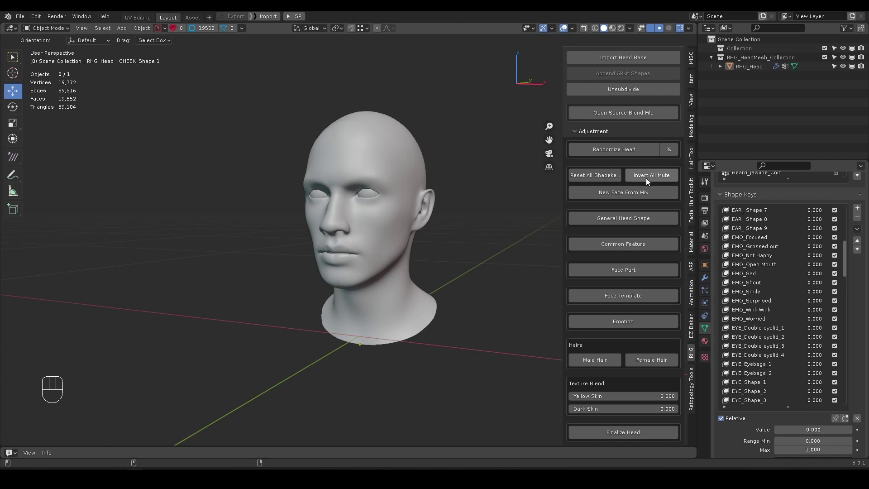
# - Mute the EMO_Grossed out shape key, invert all mutes and reset the shape keys
pyautogui.click(835, 246)
pyautogui.click(755, 246)
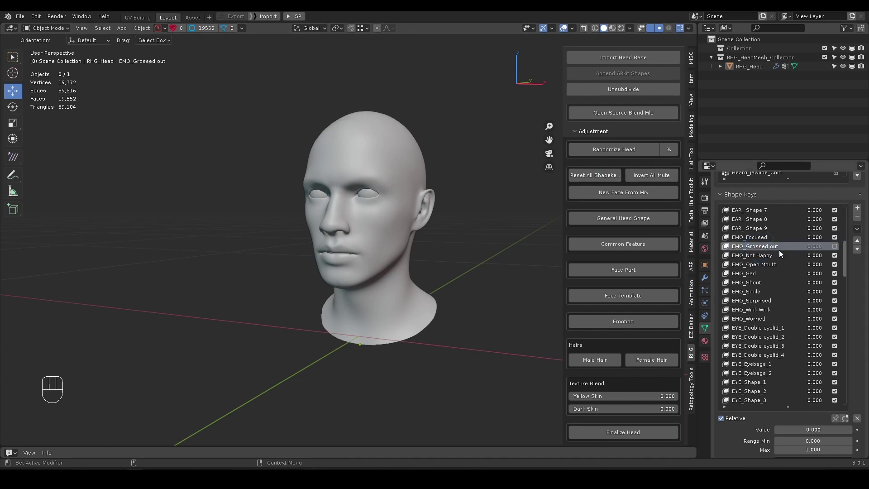
pyautogui.click(651, 175)
pyautogui.click(601, 173)
# - Randomize the head several times and create a new face from the current mix
pyautogui.click(615, 150)
pyautogui.click(614, 150)
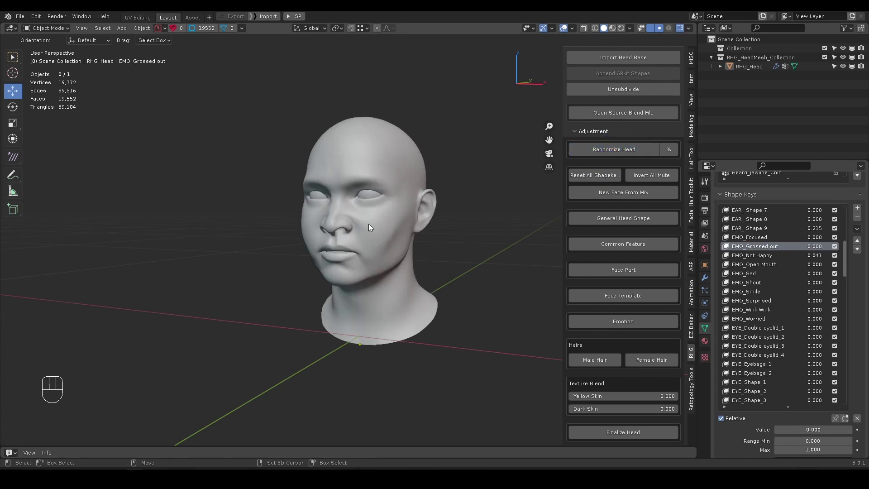
pyautogui.keyDown('alt'); pyautogui.moveTo(369, 224); pyautogui.dragTo(407, 240); pyautogui.keyUp('alt')
pyautogui.click(598, 151)
pyautogui.click(608, 192)
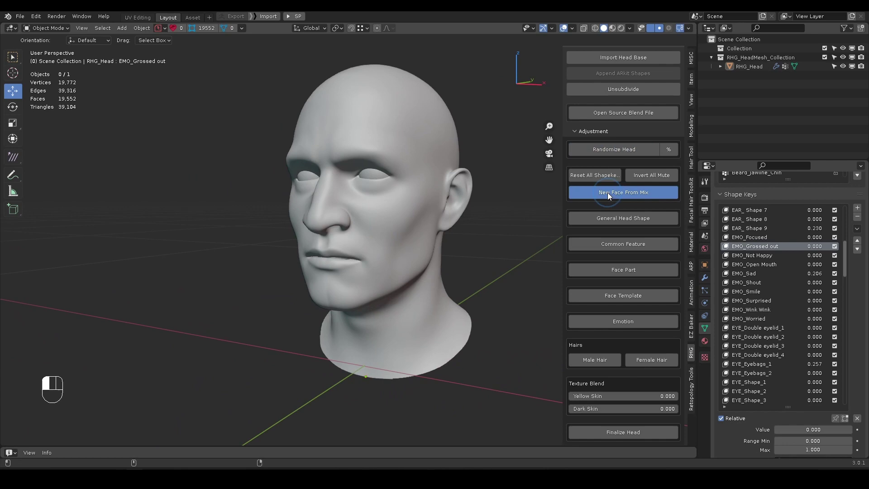
# - Select the newly mixed face's shape key at the end of the list and examine the Face Template options
pyautogui.click(789, 390)
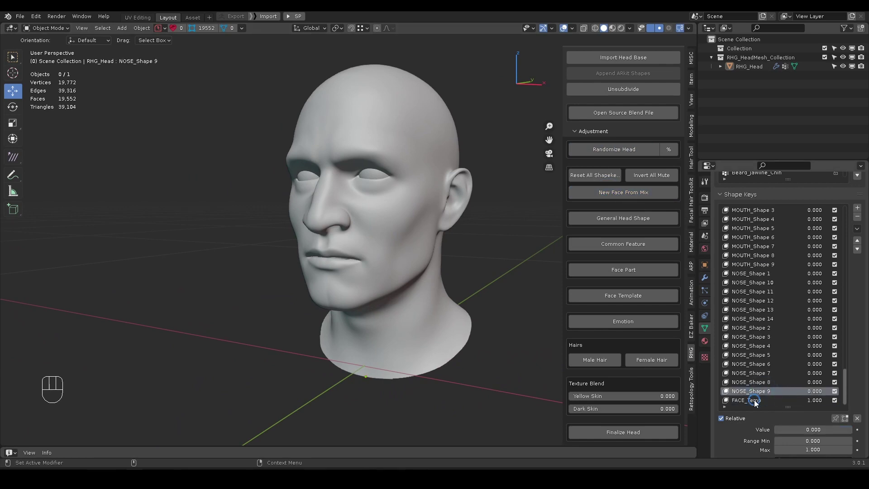
pyautogui.click(753, 400)
pyautogui.moveTo(808, 400); pyautogui.dragTo(837, 402)
pyautogui.click(626, 296)
pyautogui.scroll(-5, 626, 230)
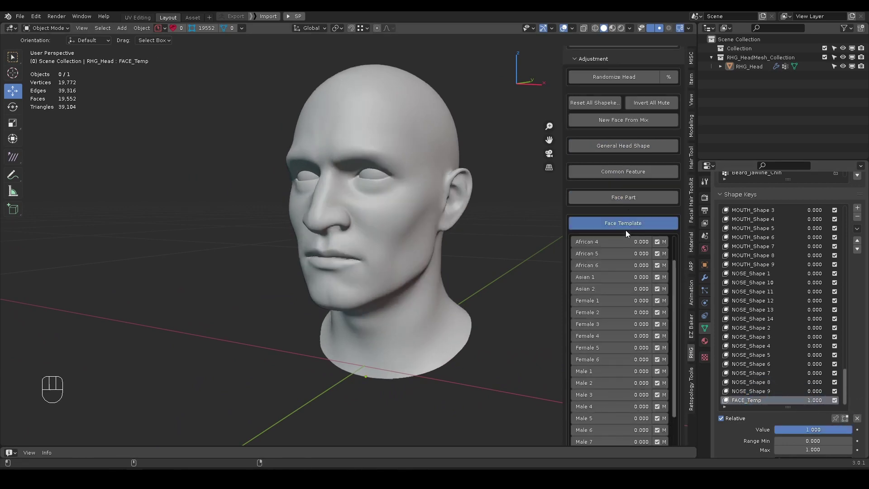
pyautogui.scroll(-3, 616, 138)
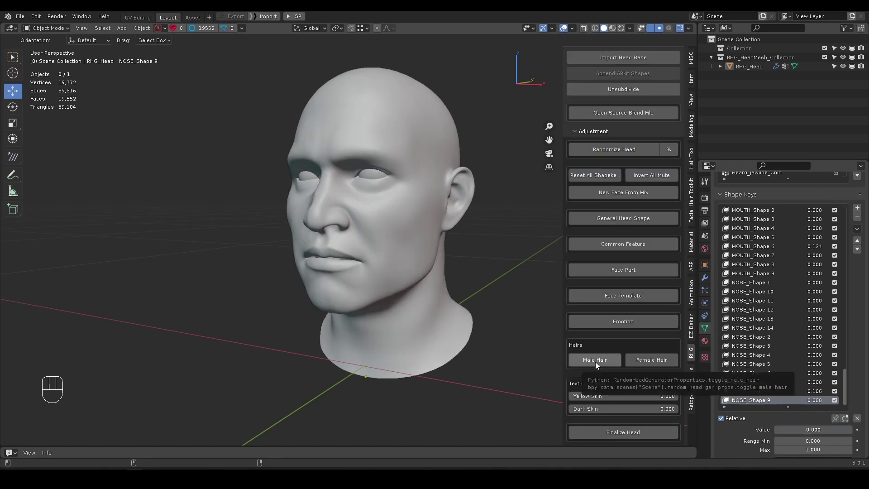
# - Examine the generator's male and female hair options for the head and collapse both lists
pyautogui.click(595, 362)
pyautogui.keyDown('alt'); pyautogui.moveTo(391, 197); pyautogui.dragTo(609, 370); pyautogui.keyUp('alt')
pyautogui.click(644, 359)
pyautogui.keyDown('alt'); pyautogui.moveTo(342, 237); pyautogui.dragTo(376, 239); pyautogui.keyUp('alt')
pyautogui.click(652, 362)
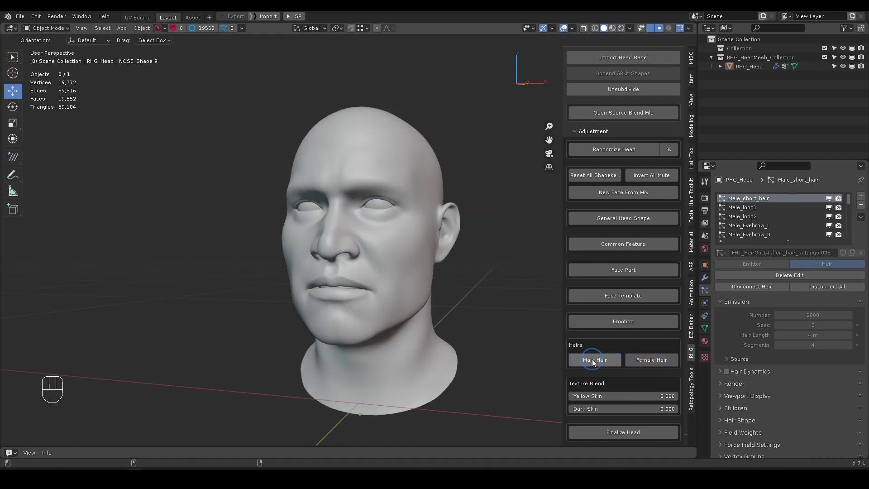
pyautogui.click(649, 362)
pyautogui.click(648, 362)
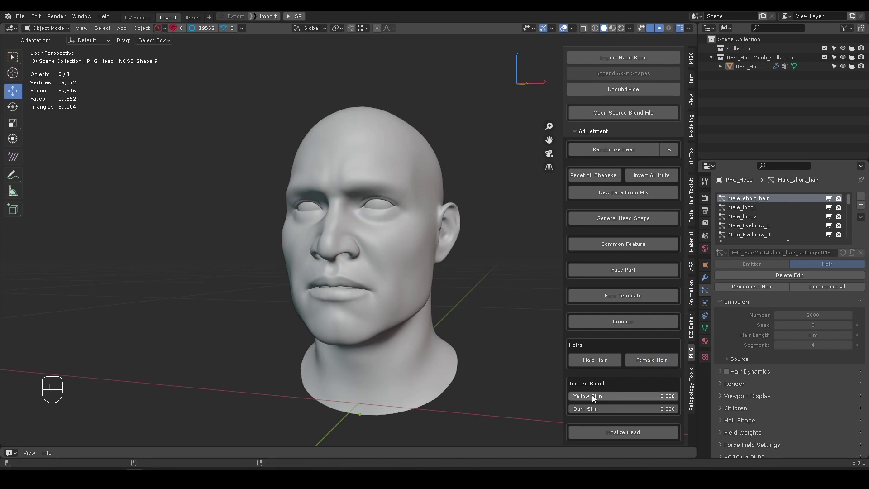
# - Preview the head with its materials and blend the skin texture with Yellow Skin 0.811 and Dark Skin 0.663
pyautogui.click(612, 28)
pyautogui.keyDown('alt'); pyautogui.moveTo(363, 278); pyautogui.dragTo(381, 269); pyautogui.keyUp('alt')
pyautogui.scroll(1, 381, 268)
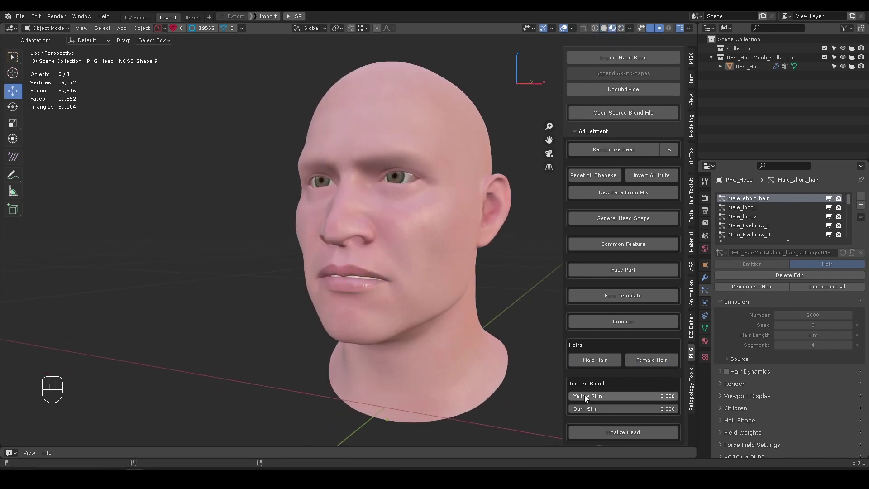
pyautogui.moveTo(586, 396); pyautogui.dragTo(575, 412)
pyautogui.moveTo(576, 397); pyautogui.dragTo(656, 409)
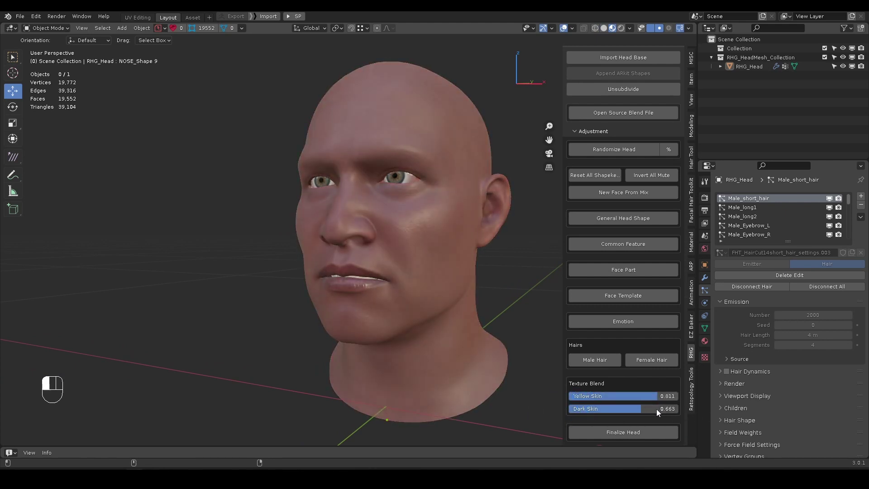
# - Finalize the generated head and display its shape keys
pyautogui.click(617, 432)
pyautogui.click(607, 448)
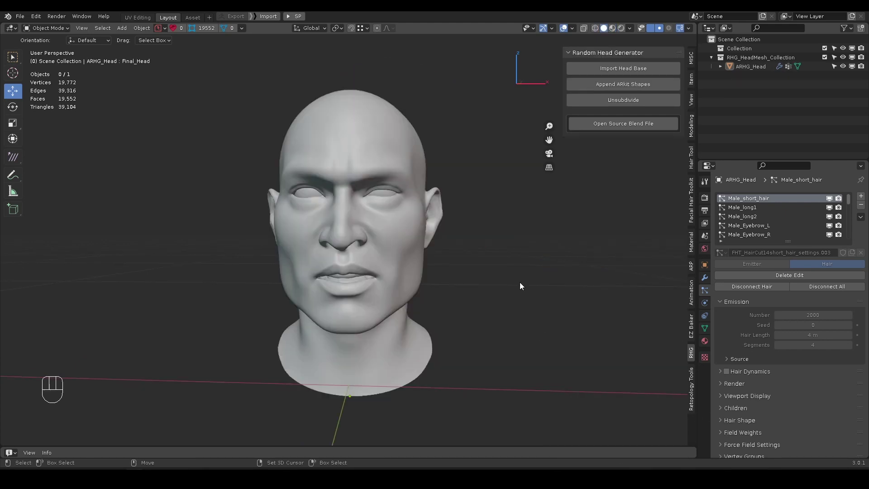
pyautogui.scroll(-4, 796, 272)
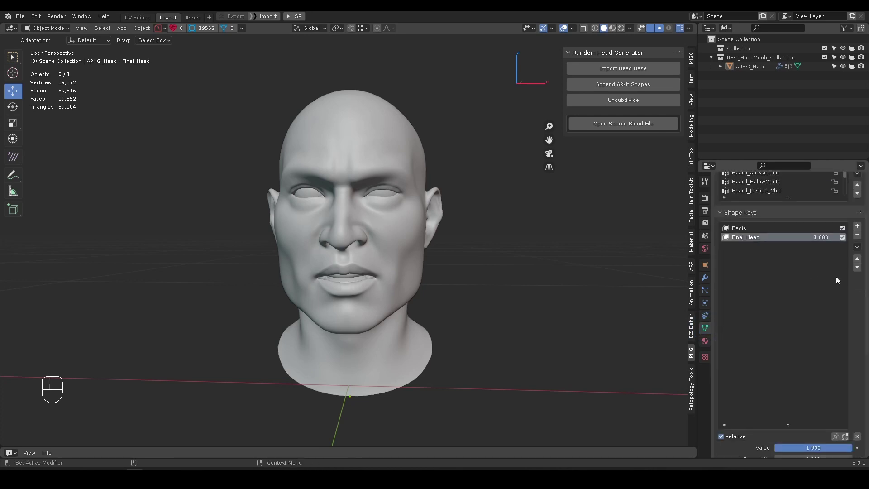
# - Compare the head with the Final_Head shape key at 0 and at 1, looking at it from several angles
pyautogui.moveTo(821, 237); pyautogui.dragTo(760, 238)
pyautogui.keyDown('alt'); pyautogui.moveTo(389, 242); pyautogui.dragTo(326, 241); pyautogui.keyUp('alt')
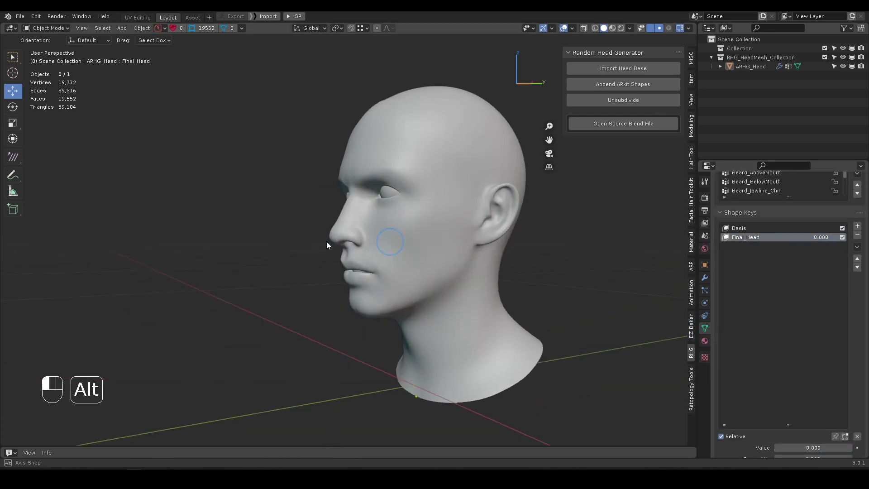
pyautogui.moveTo(815, 235); pyautogui.dragTo(850, 237)
pyautogui.keyDown('alt'); pyautogui.moveTo(390, 240); pyautogui.dragTo(633, 271); pyautogui.keyUp('alt')
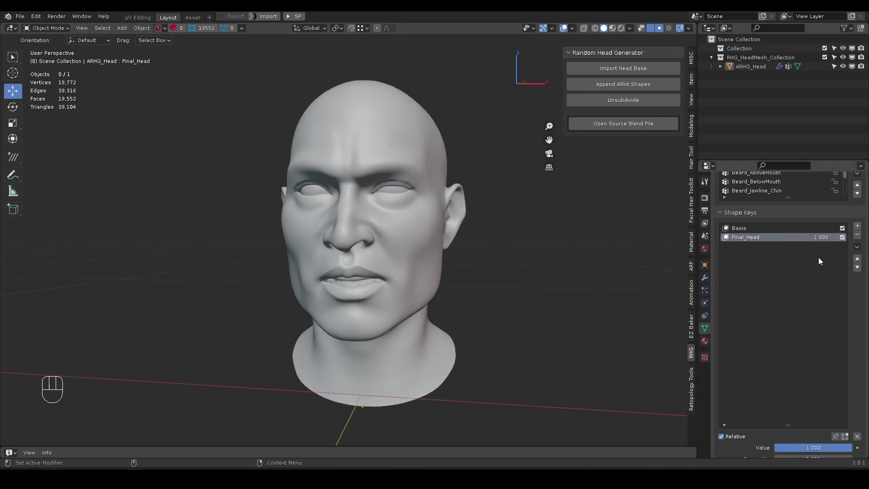
# - Check the Basis shape, return Final_Head to full value and remove both shape keys from the head
pyautogui.moveTo(805, 235); pyautogui.dragTo(728, 230)
pyautogui.click(794, 230)
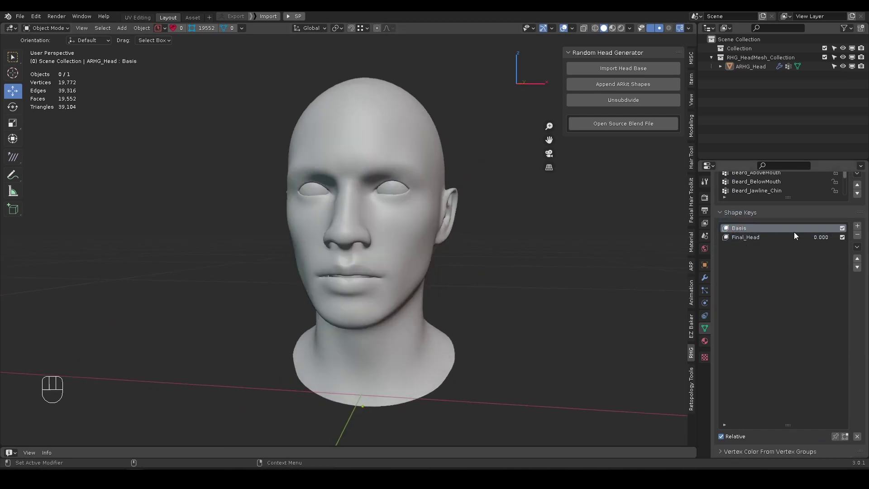
pyautogui.moveTo(816, 237); pyautogui.dragTo(857, 237)
pyautogui.click(856, 235)
pyautogui.click(857, 234)
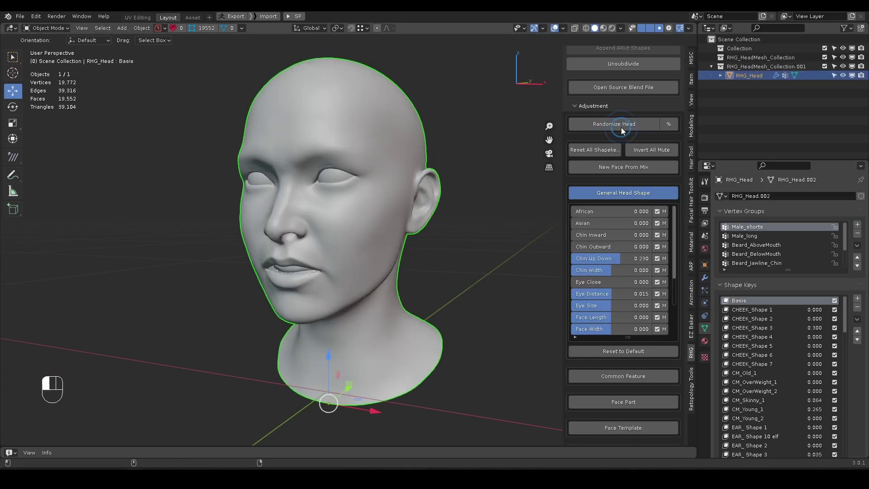
# - Randomize the new head, then set Face 1 Min and Max to 1.00 and the HeadShape maximum to 0.00
pyautogui.click(621, 124)
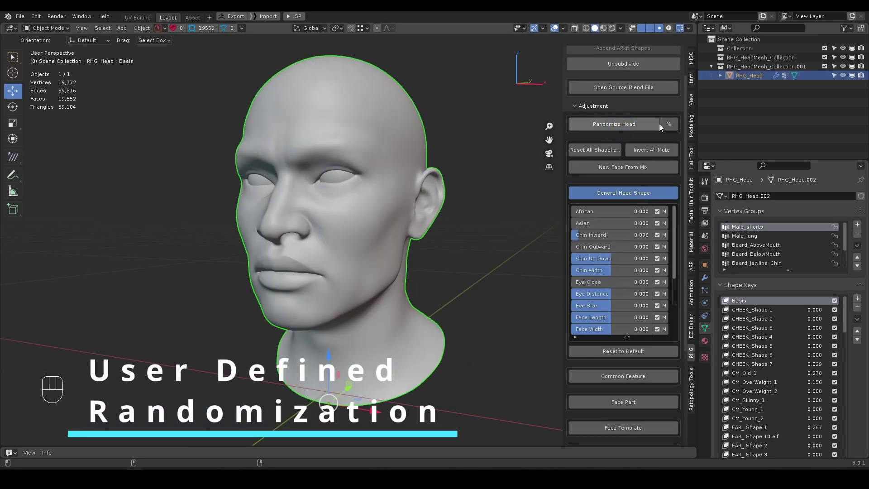
pyautogui.click(672, 123)
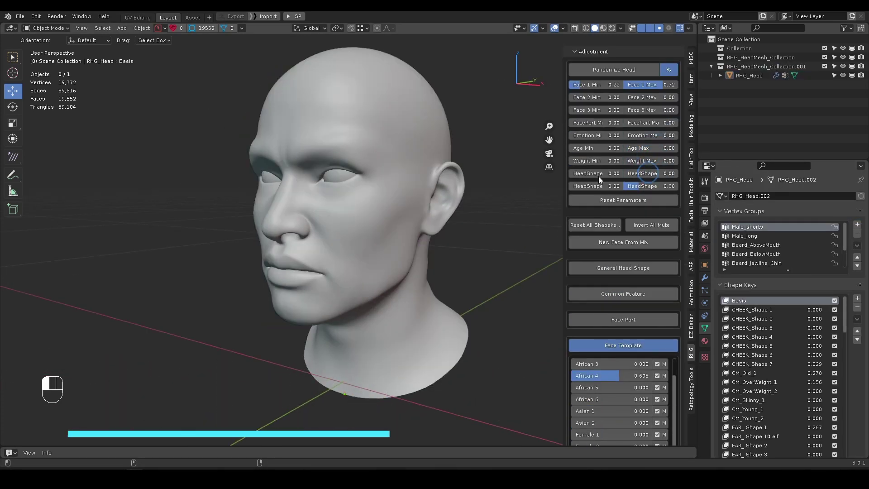
pyautogui.moveTo(648, 185); pyautogui.dragTo(611, 178)
pyautogui.moveTo(573, 86); pyautogui.dragTo(644, 88)
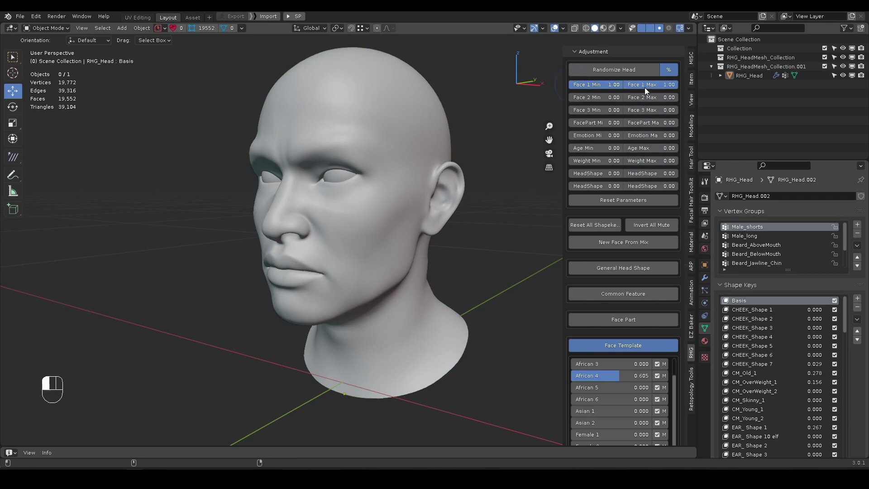
pyautogui.click(666, 70)
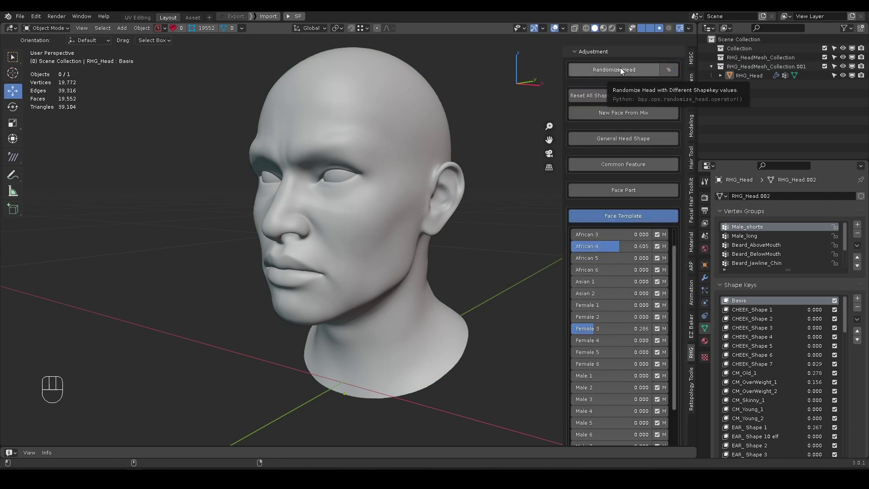
# - Randomize the head twice and lengthen the Face Template list to show more templates
pyautogui.click(620, 70)
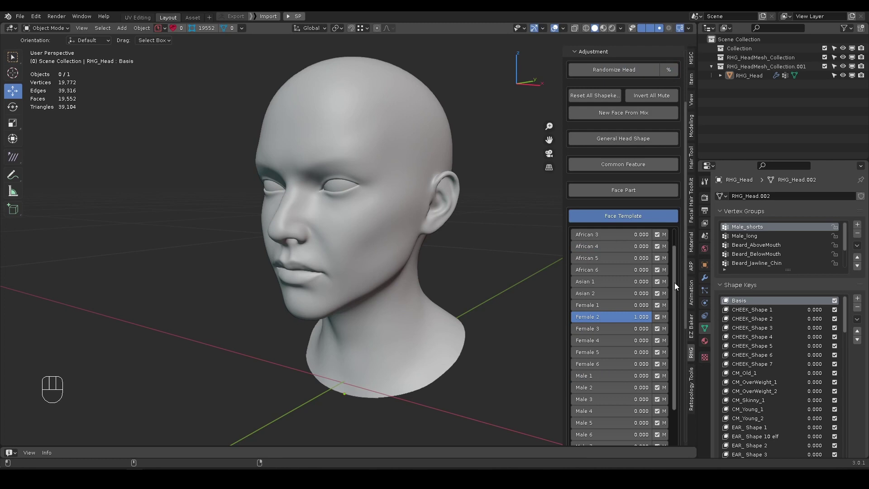
pyautogui.click(611, 70)
pyautogui.scroll(-1, 602, 134)
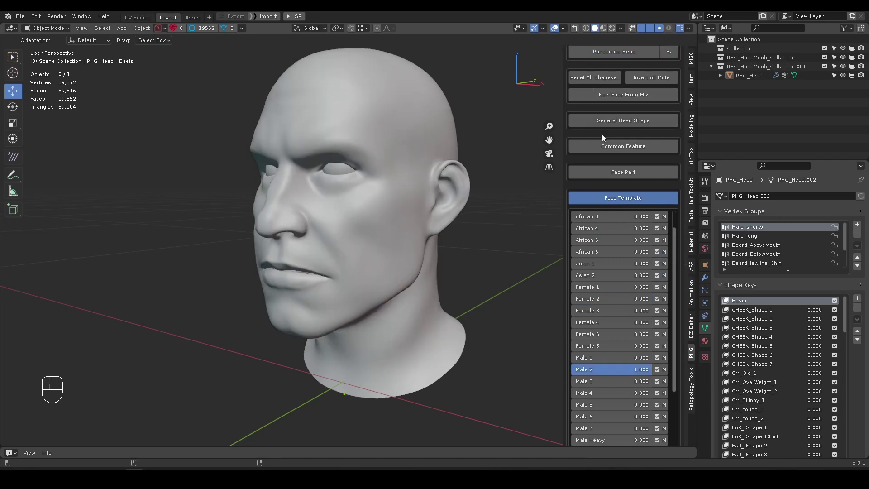
pyautogui.scroll(-1, 604, 129)
pyautogui.moveTo(628, 429); pyautogui.dragTo(630, 441)
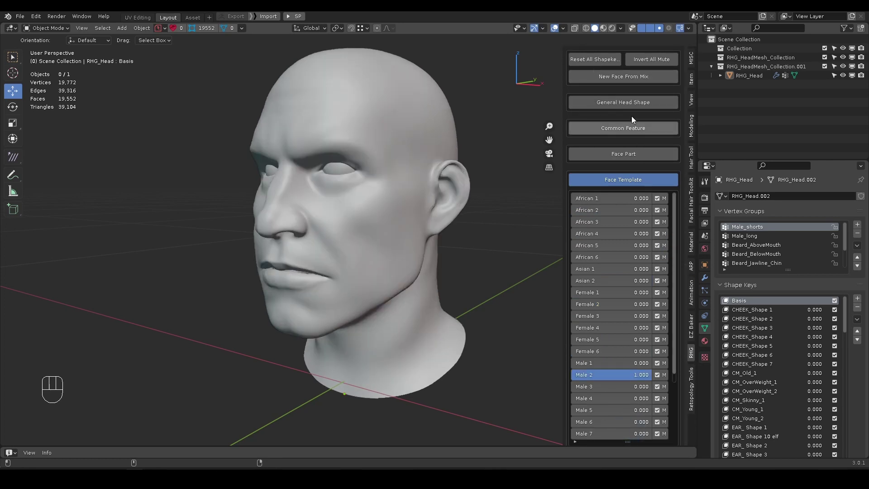
pyautogui.scroll(1, 624, 91)
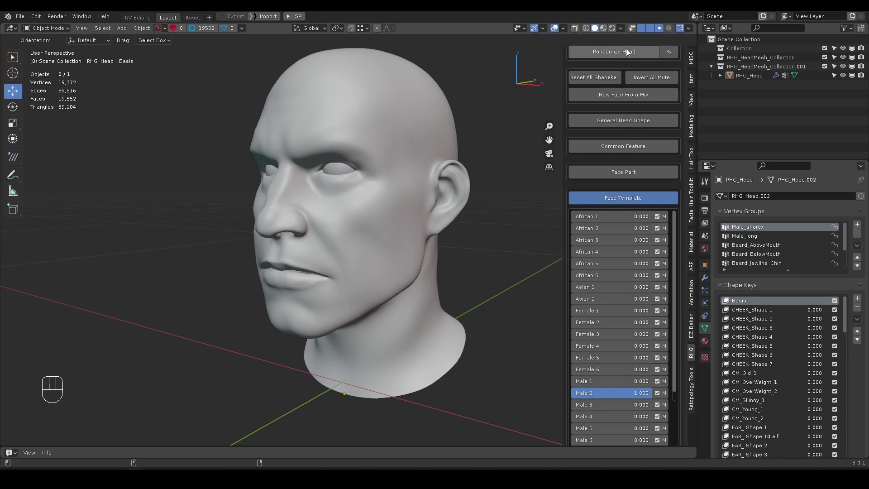
# - Keep randomizing the head to generate a series of faces, each from a single full-strength template
pyautogui.click(626, 48)
pyautogui.click(626, 48)
pyautogui.click(626, 48)
pyautogui.click(627, 48)
pyautogui.click(620, 51)
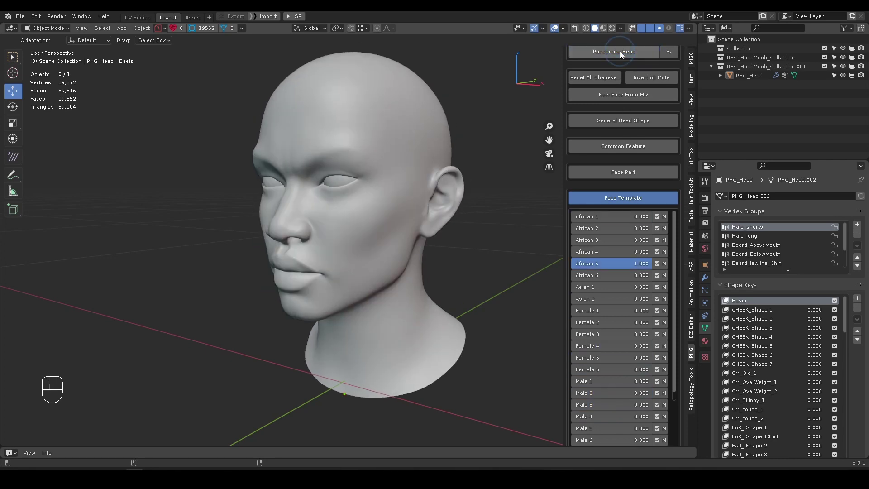
pyautogui.click(620, 52)
pyautogui.click(619, 51)
pyautogui.click(619, 51)
pyautogui.click(619, 52)
# - Lower Face 1 Min to 0.20 and randomize the head several times with the wider range
pyautogui.click(663, 51)
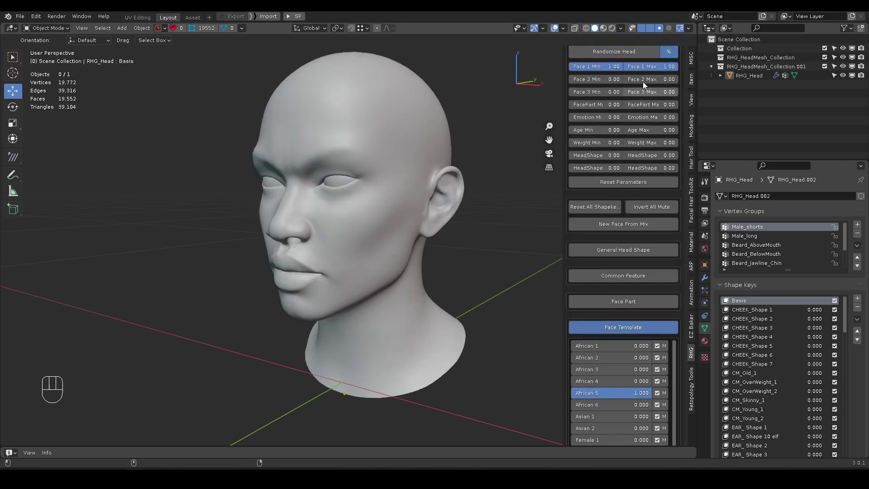
pyautogui.moveTo(576, 68); pyautogui.dragTo(569, 69)
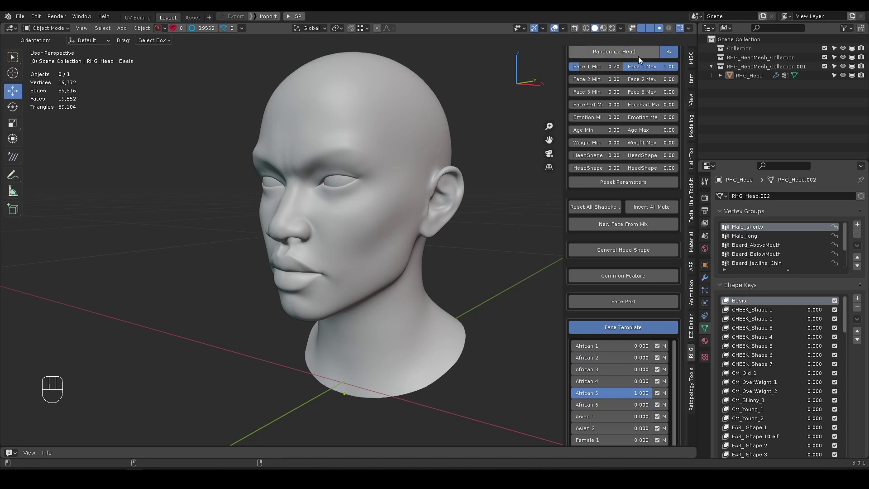
pyautogui.click(621, 52)
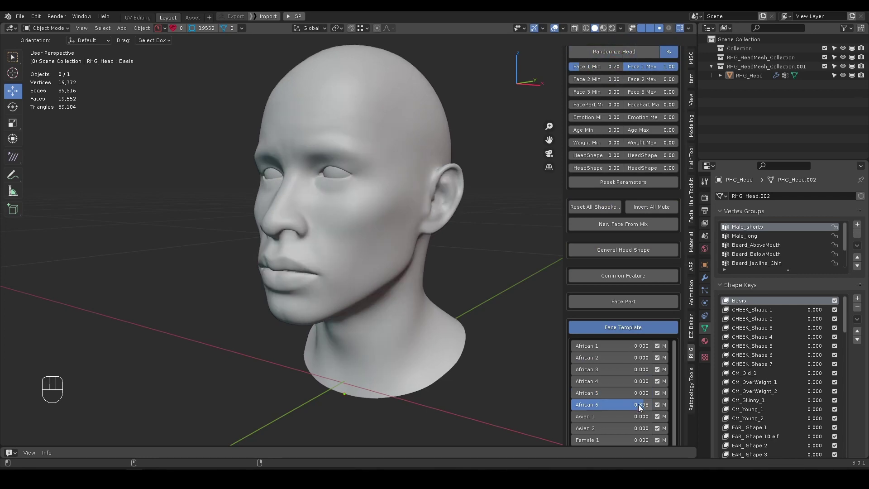
pyautogui.click(629, 53)
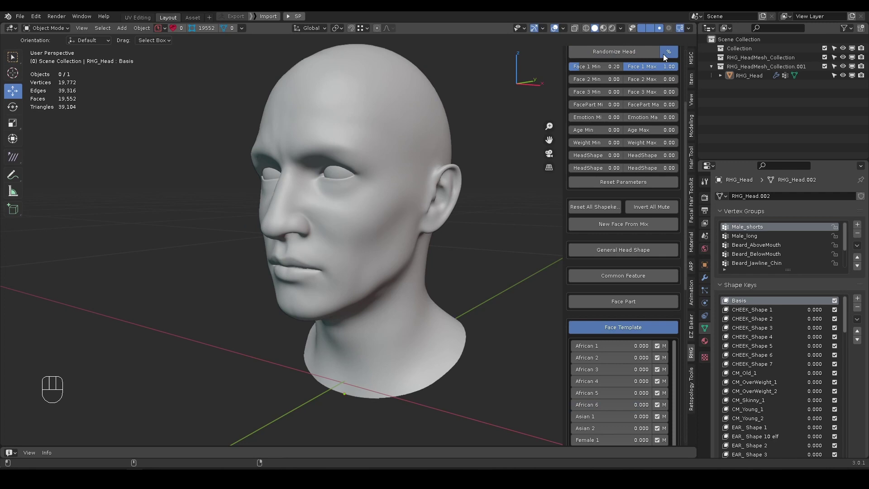
pyautogui.click(666, 53)
pyautogui.click(612, 51)
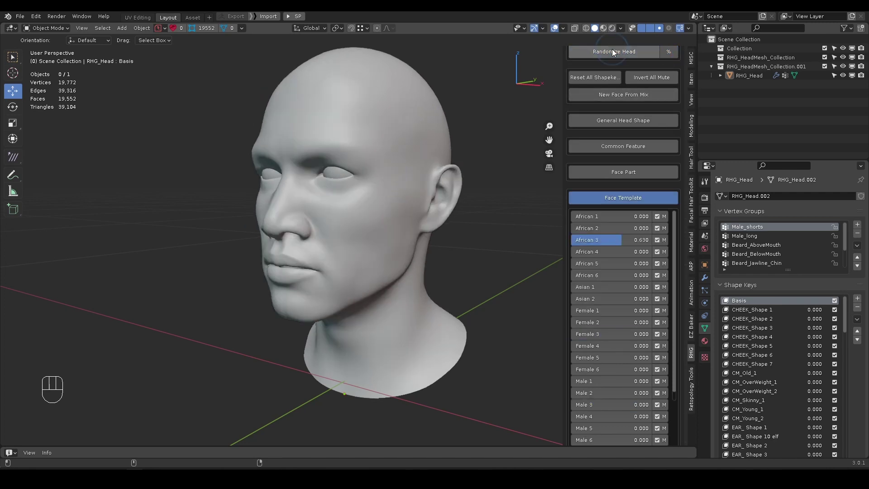
pyautogui.click(611, 51)
# - Set Face 1 Max to 0.67, the Face 2 range to 0.23–0.47 and Face 3 to 0.17–0.63, and randomize the head
pyautogui.click(668, 51)
pyautogui.moveTo(584, 78)
pyautogui.mouseDown()
pyautogui.moveTo(605, 78)
pyautogui.moveTo(596, 78)
pyautogui.mouseUp()
pyautogui.moveTo(664, 67); pyautogui.dragTo(644, 78)
pyautogui.click(669, 53)
pyautogui.click(624, 52)
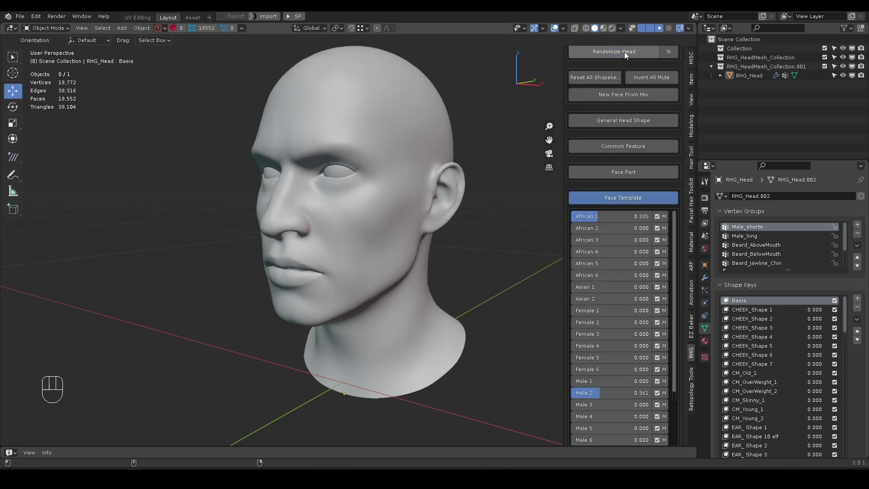
pyautogui.click(623, 51)
# - Mute templates Female 1 to Female 6, invert all mutes so only those stay active, and randomize the head
pyautogui.click(657, 310)
pyautogui.moveTo(661, 324); pyautogui.dragTo(663, 354)
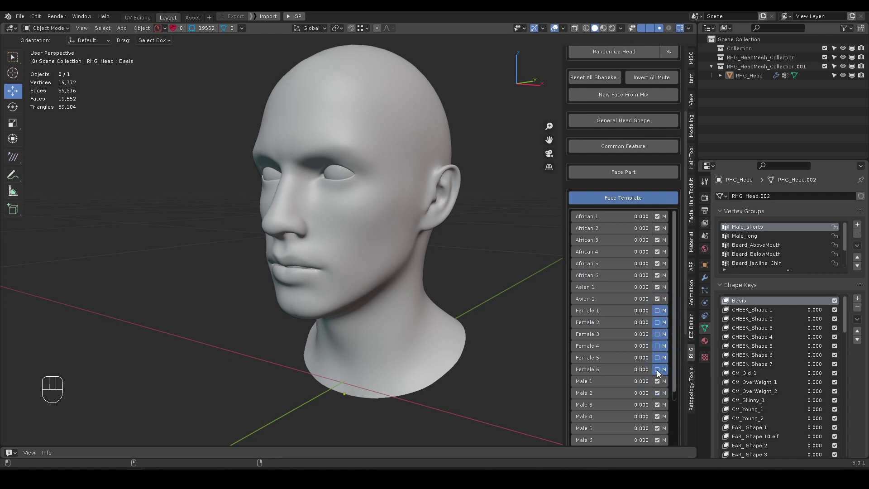
pyautogui.click(648, 78)
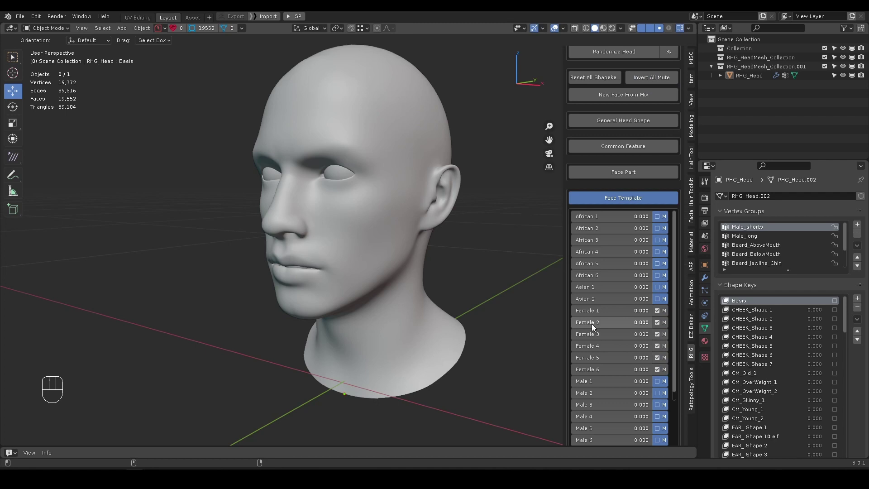
pyautogui.click(668, 51)
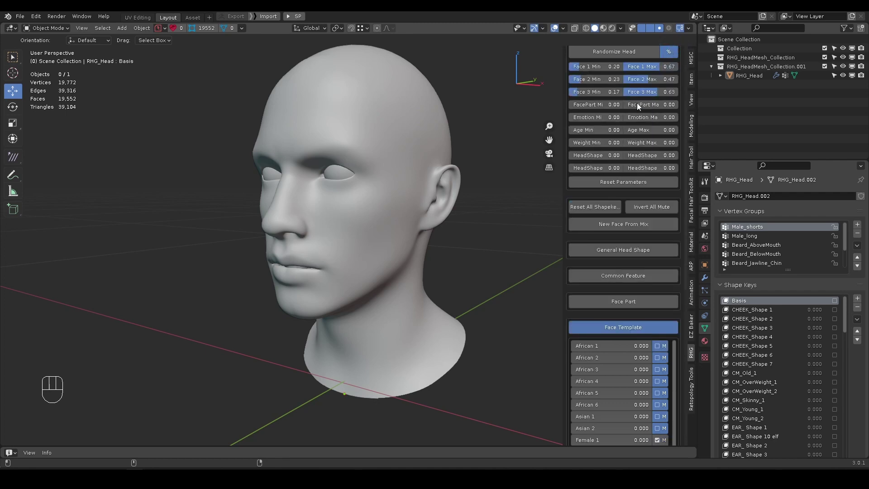
pyautogui.click(670, 51)
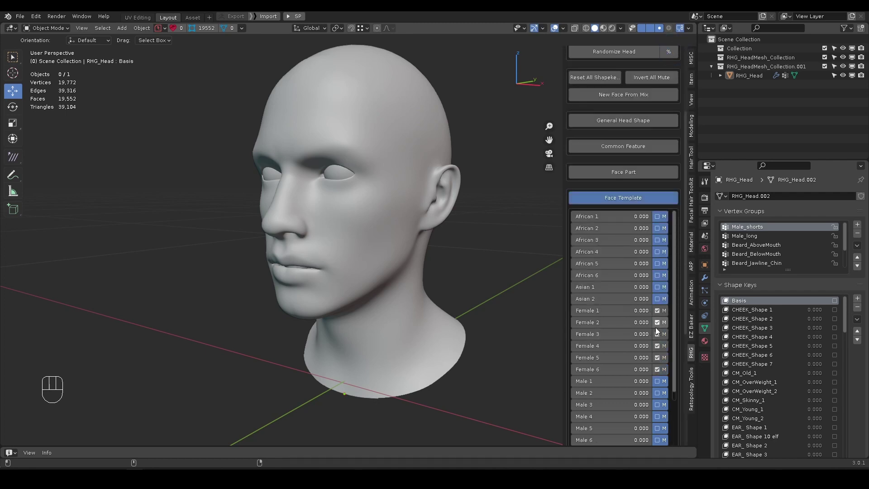
pyautogui.click(612, 52)
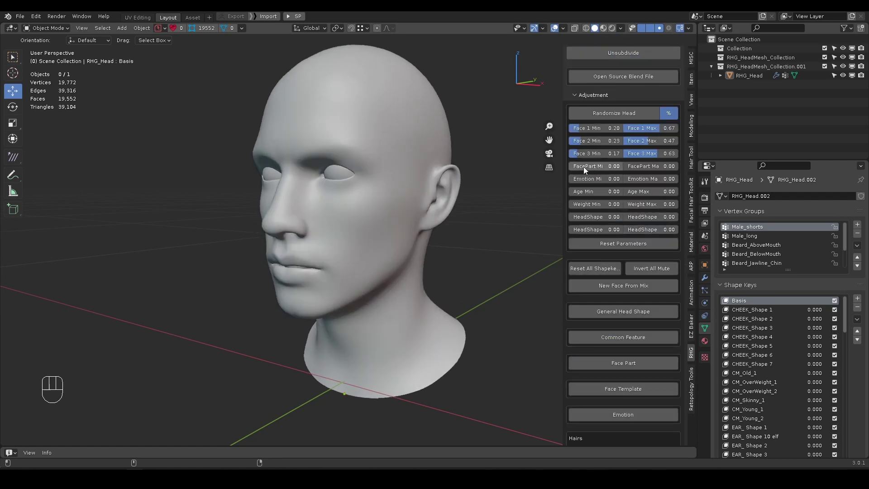
# - Set the FacePart randomization range to 0.26–0.83 and show the Face Part shape list for the jaw
pyautogui.moveTo(582, 166); pyautogui.dragTo(613, 170)
pyautogui.click(623, 362)
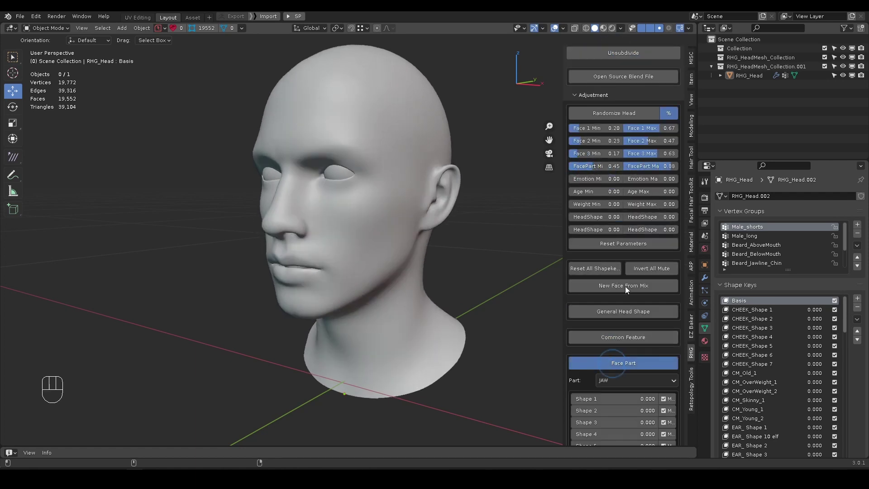
pyautogui.scroll(-3, 625, 286)
pyautogui.click(614, 326)
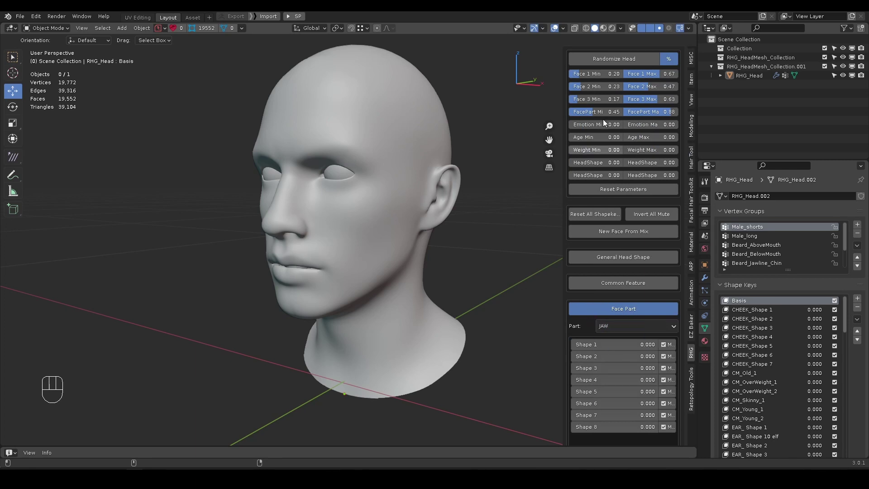
pyautogui.moveTo(594, 113); pyautogui.dragTo(584, 114)
# - Set the Emotion randomization range to 0.23–0.36 and show the Emotion list in place of Face Part
pyautogui.moveTo(583, 125)
pyautogui.mouseDown()
pyautogui.moveTo(604, 129)
pyautogui.moveTo(588, 126)
pyautogui.mouseUp()
pyautogui.scroll(-4, 595, 289)
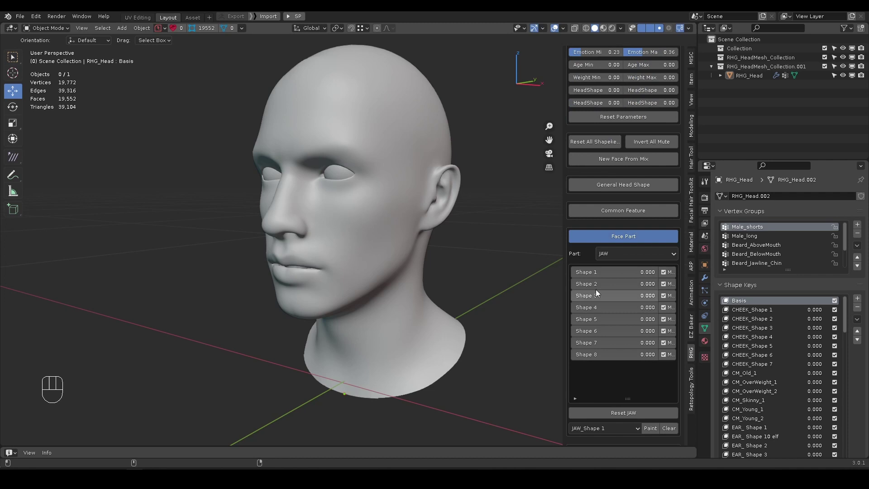
pyautogui.click(616, 236)
pyautogui.click(614, 321)
pyautogui.scroll(-7, 609, 280)
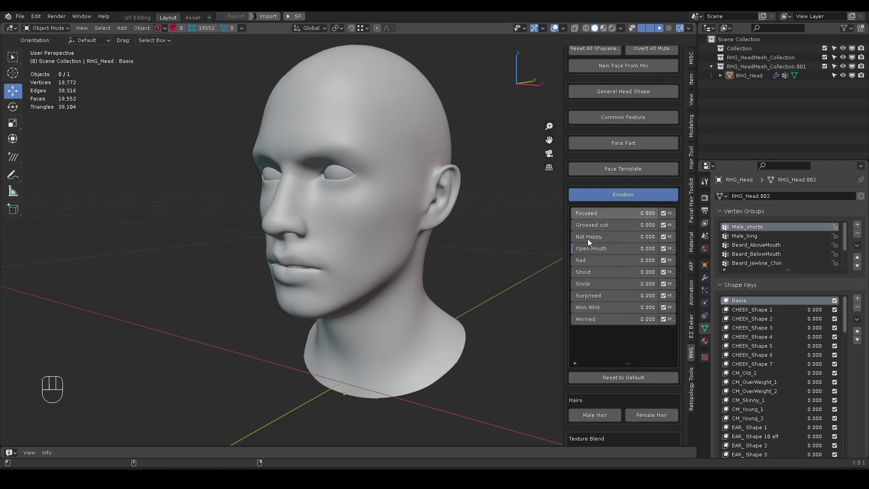
# - Set the Age randomization range to 0.20–1.00 and the Weight range to 0.24–0.32
pyautogui.scroll(12, 588, 238)
pyautogui.moveTo(584, 189)
pyautogui.mouseDown()
pyautogui.moveTo(599, 190)
pyautogui.moveTo(594, 201)
pyautogui.mouseUp()
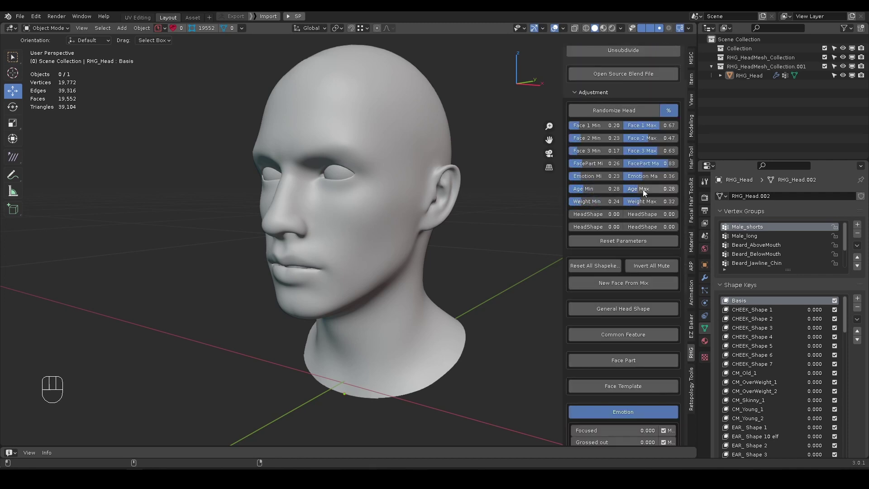
pyautogui.moveTo(656, 189); pyautogui.dragTo(691, 190)
pyautogui.moveTo(598, 190); pyautogui.dragTo(566, 193)
pyautogui.scroll(-2, 628, 272)
pyautogui.scroll(-1, 628, 271)
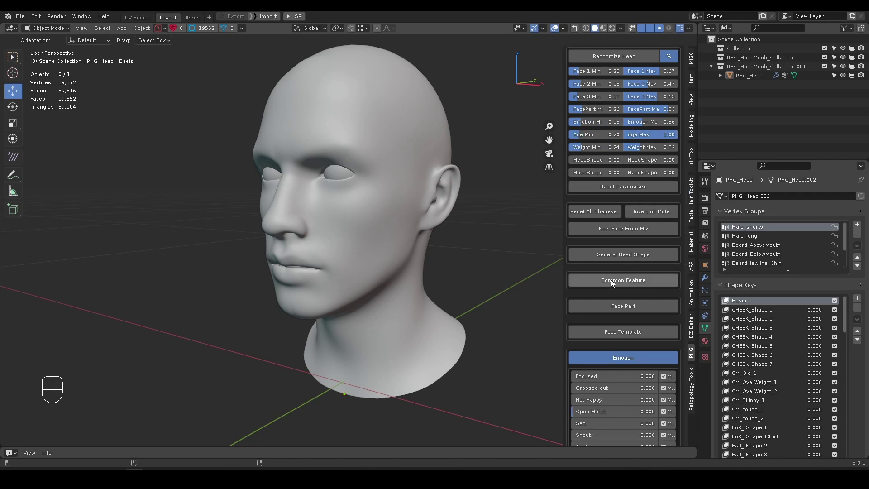
# - Show the Common Feature list and preview the Old_1 and Young_1 age shapes on the head
pyautogui.click(626, 277)
pyautogui.scroll(-3, 612, 213)
pyautogui.moveTo(615, 245)
pyautogui.mouseDown()
pyautogui.moveTo(661, 246)
pyautogui.moveTo(601, 247)
pyautogui.mouseUp()
pyautogui.moveTo(592, 291)
pyautogui.mouseDown()
pyautogui.moveTo(672, 289)
pyautogui.moveTo(591, 295)
pyautogui.mouseUp()
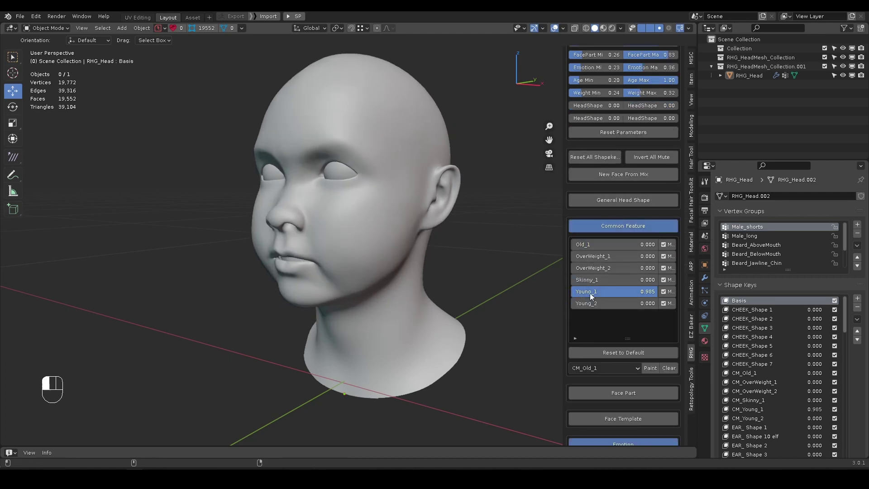
# - Set the Weight range to 0.22–0.74, preview OverWeight_2 and Skinny_1, and return both shapes to zero
pyautogui.moveTo(592, 92)
pyautogui.mouseDown()
pyautogui.moveTo(653, 92)
pyautogui.moveTo(587, 93)
pyautogui.mouseUp()
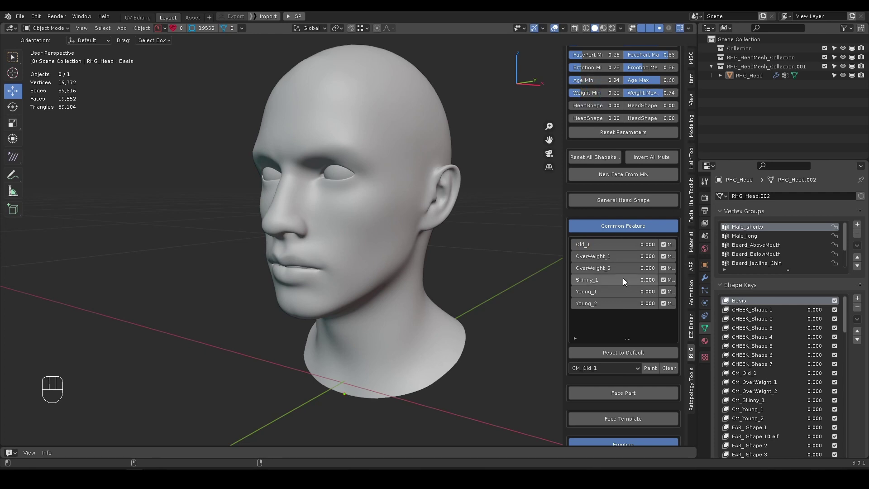
pyautogui.moveTo(622, 268); pyautogui.dragTo(534, 268)
pyautogui.moveTo(597, 278); pyautogui.dragTo(554, 281)
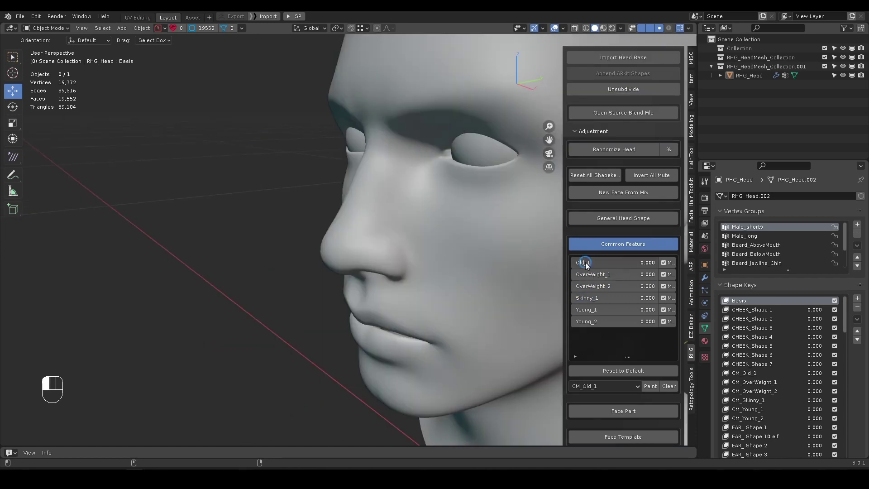
# - Raise the Old_1 feature to 1.000 and choose CM_Old_1 as the shape whose mask gets painted
pyautogui.moveTo(602, 263); pyautogui.dragTo(674, 264)
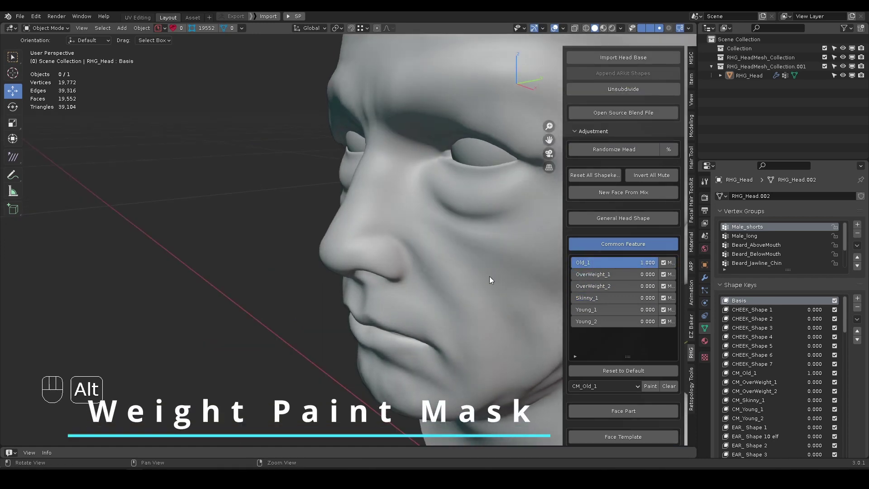
pyautogui.keyDown('alt'); pyautogui.moveTo(489, 277); pyautogui.dragTo(457, 253); pyautogui.keyUp('alt')
pyautogui.click(612, 384)
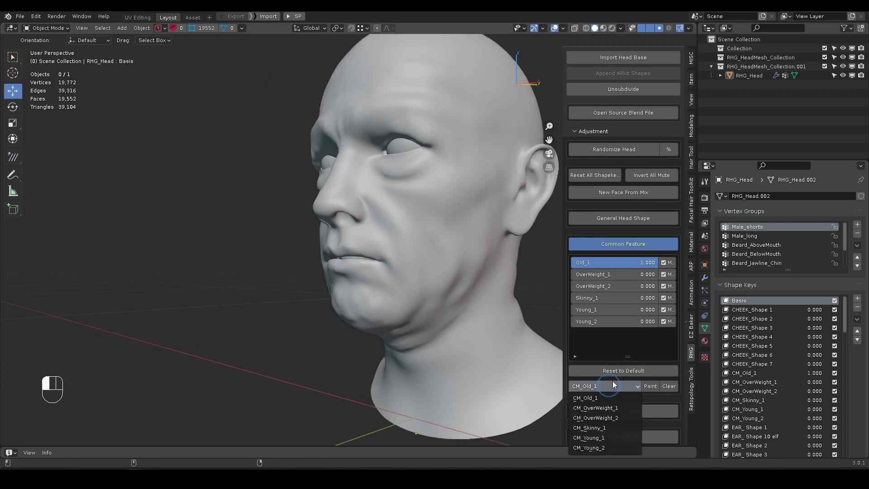
pyautogui.scroll(-3, 648, 337)
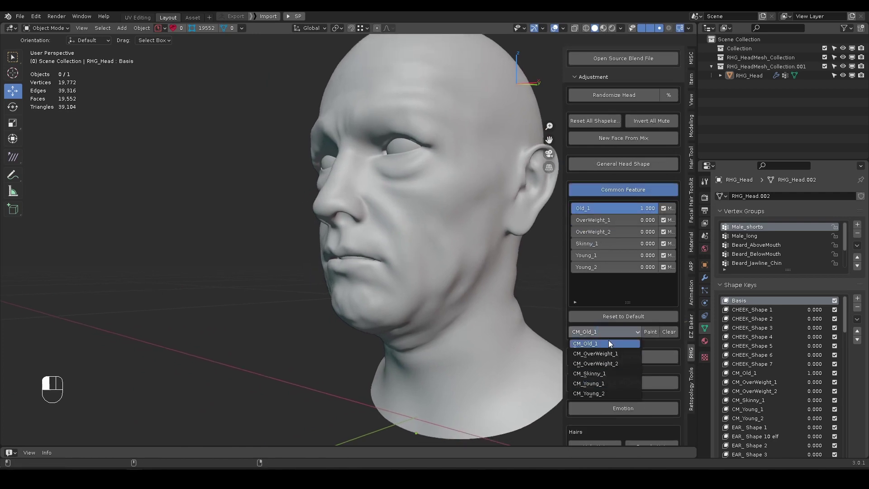
pyautogui.click(599, 344)
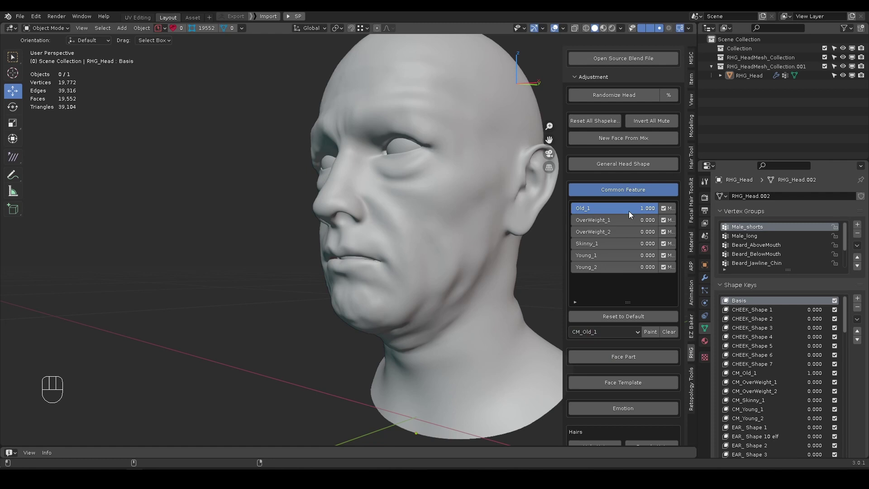
# - Toggle the Old_1 shape off and on to compare its full effect on the head
pyautogui.click(663, 208)
pyautogui.click(663, 208)
pyautogui.click(663, 208)
pyautogui.click(664, 208)
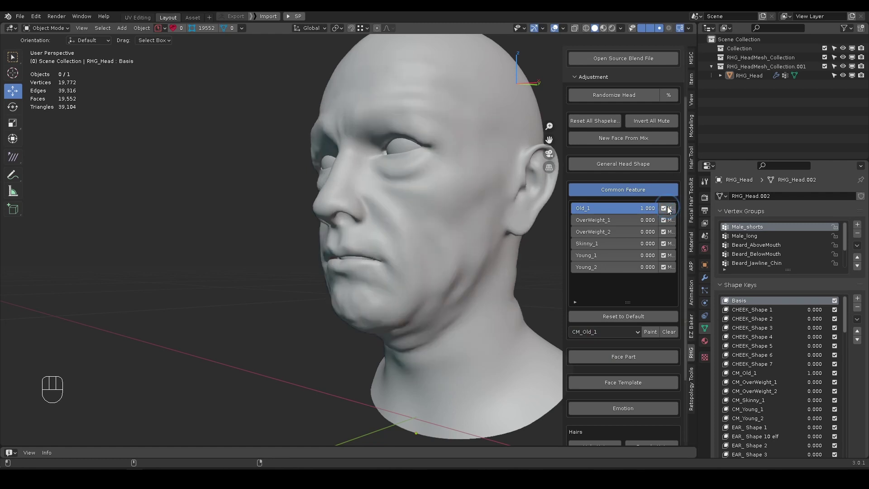
pyautogui.click(664, 208)
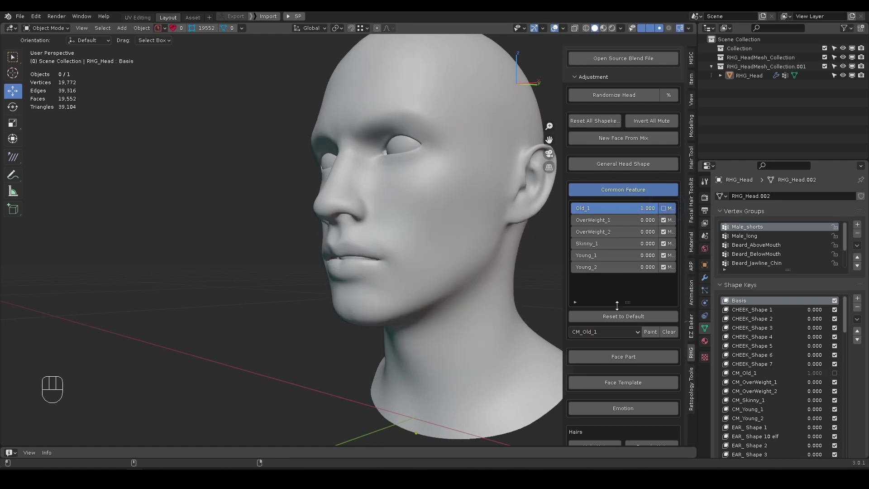
pyautogui.click(663, 208)
# - Paint the cheek and jaw area out of the CM_Old_1 weight mask with the brush at strength 1.000
pyautogui.scroll(2, 480, 190)
pyautogui.moveTo(479, 194)
pyautogui.keyDown('alt'); pyautogui.mouseDown()
pyautogui.moveTo(444, 190)
pyautogui.moveTo(455, 174)
pyautogui.mouseUp(); pyautogui.keyUp('alt')
pyautogui.press('2')
pyautogui.moveTo(452, 174)
pyautogui.mouseDown()
pyautogui.moveTo(411, 246)
pyautogui.moveTo(404, 240)
pyautogui.moveTo(414, 289)
pyautogui.mouseUp()
pyautogui.moveTo(240, 41); pyautogui.dragTo(278, 40)
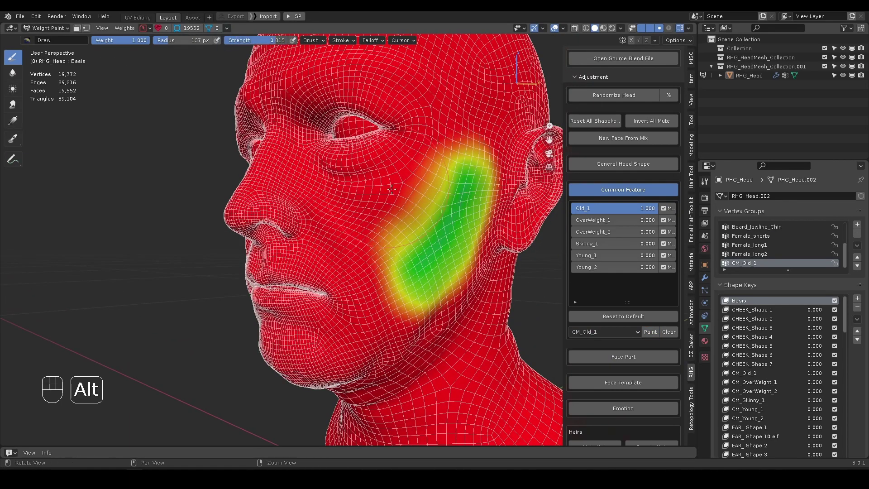
pyautogui.keyDown('alt'); pyautogui.moveTo(407, 253); pyautogui.dragTo(380, 226); pyautogui.keyUp('alt')
pyautogui.moveTo(454, 199)
pyautogui.mouseDown()
pyautogui.moveTo(452, 254)
pyautogui.moveTo(427, 327)
pyautogui.moveTo(398, 337)
pyautogui.mouseUp()
# - Invert the painted CM_Old_1 weights and return the head to Object Mode
pyautogui.click(124, 28)
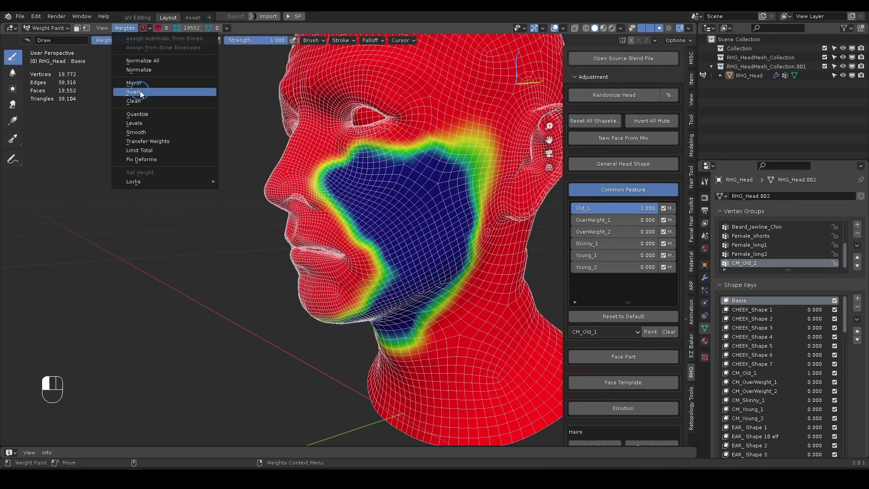
pyautogui.click(139, 91)
pyautogui.keyDown('alt'); pyautogui.moveTo(452, 190); pyautogui.dragTo(421, 195); pyautogui.keyUp('alt')
pyautogui.press('F1')
pyautogui.click(378, 181)
# - Toggle Old_1 off and on to compare the masked effect, and clear the CM_Old_1 mask
pyautogui.click(663, 208)
pyautogui.click(664, 208)
pyautogui.click(664, 208)
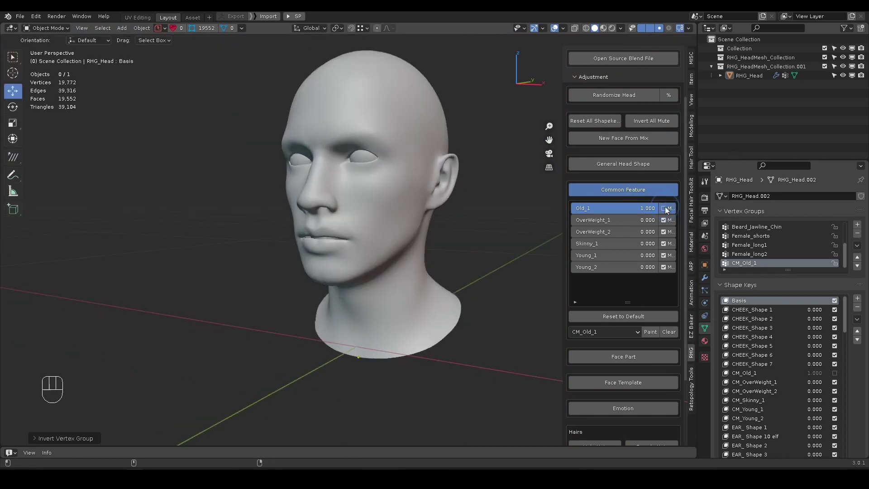
pyautogui.click(664, 208)
pyautogui.moveTo(452, 222)
pyautogui.keyDown('alt'); pyautogui.mouseDown()
pyautogui.moveTo(396, 223)
pyautogui.moveTo(442, 219)
pyautogui.mouseUp(); pyautogui.keyUp('alt')
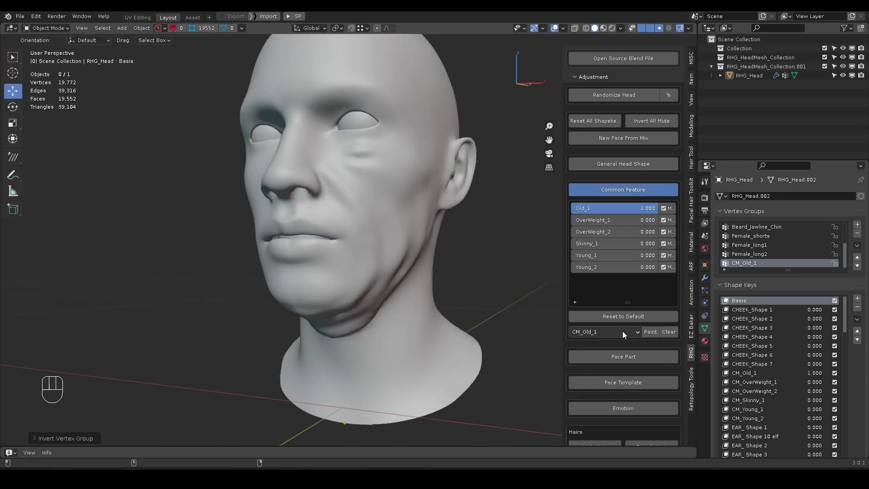
pyautogui.click(668, 331)
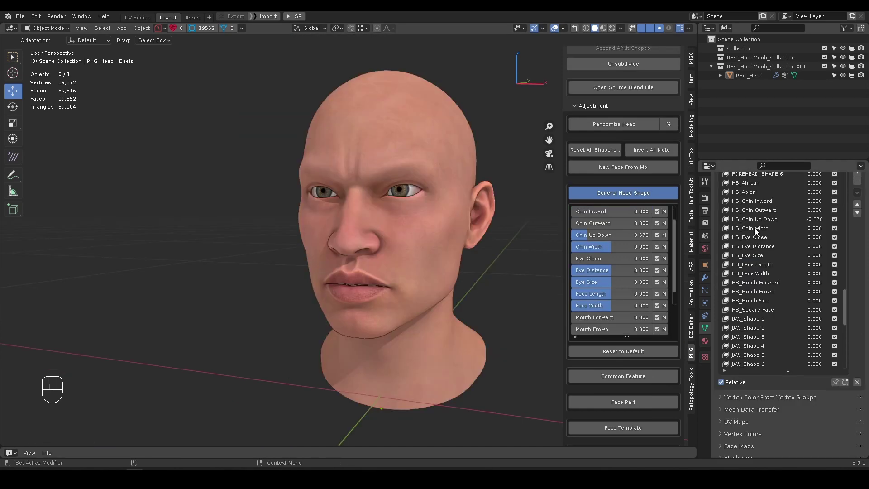
# - Show the range settings of the JAW_Shape 5 shape key and set its Range Min to 0.0
pyautogui.click(754, 219)
pyautogui.scroll(-6, 838, 289)
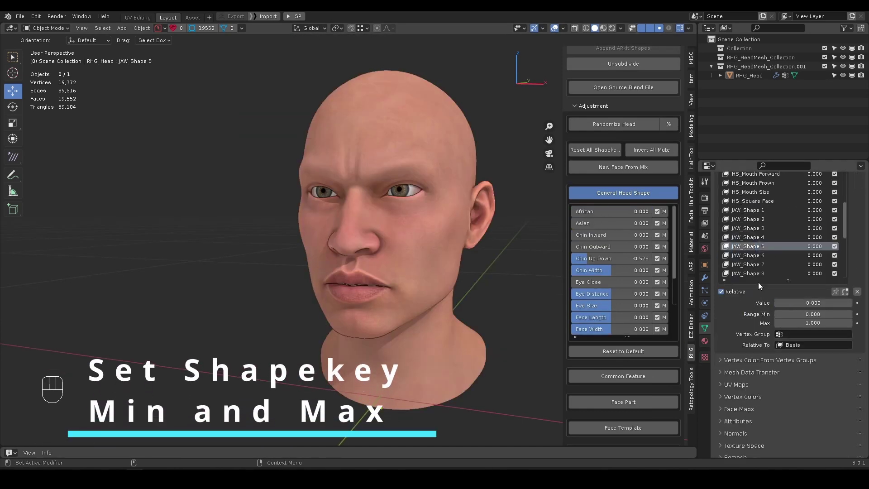
pyautogui.doubleClick(806, 314)
pyautogui.write('0.0')
pyautogui.scroll(2, 752, 204)
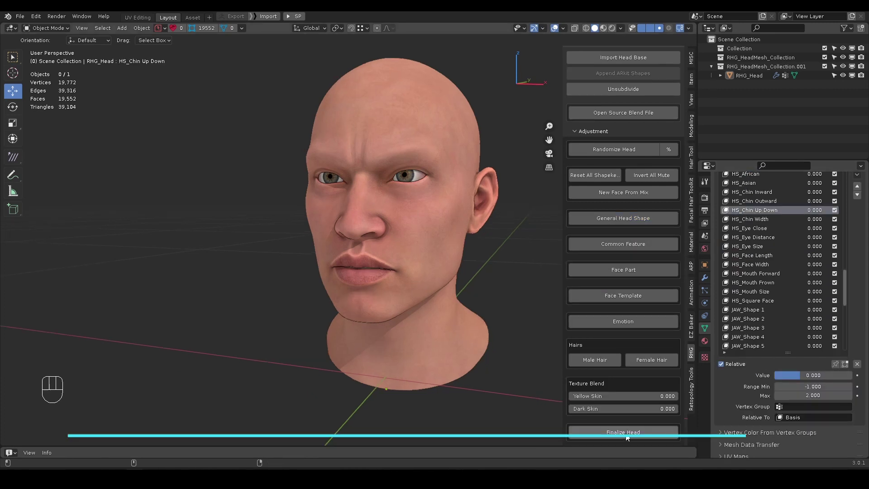
# - Finalize the head, keeping only its current shape, and append the ARKit shapes to it
pyautogui.click(626, 432)
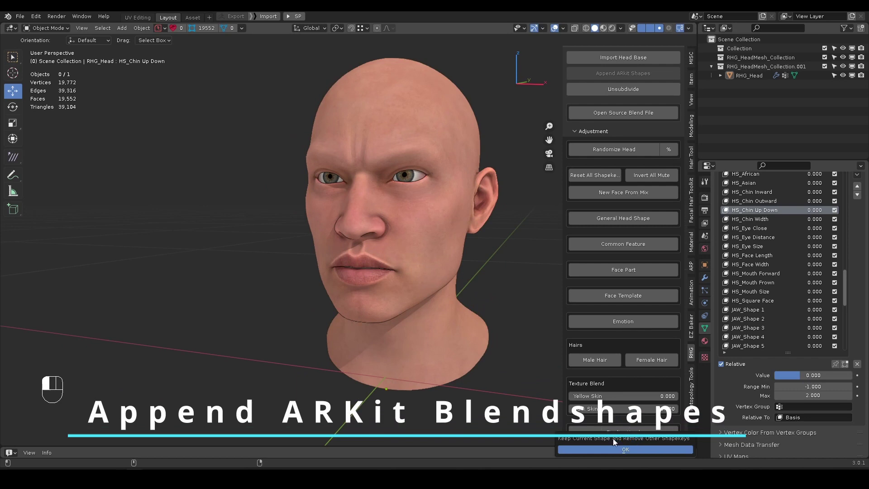
pyautogui.click(612, 449)
pyautogui.keyDown('alt'); pyautogui.moveTo(475, 238); pyautogui.dragTo(407, 260); pyautogui.keyUp('alt')
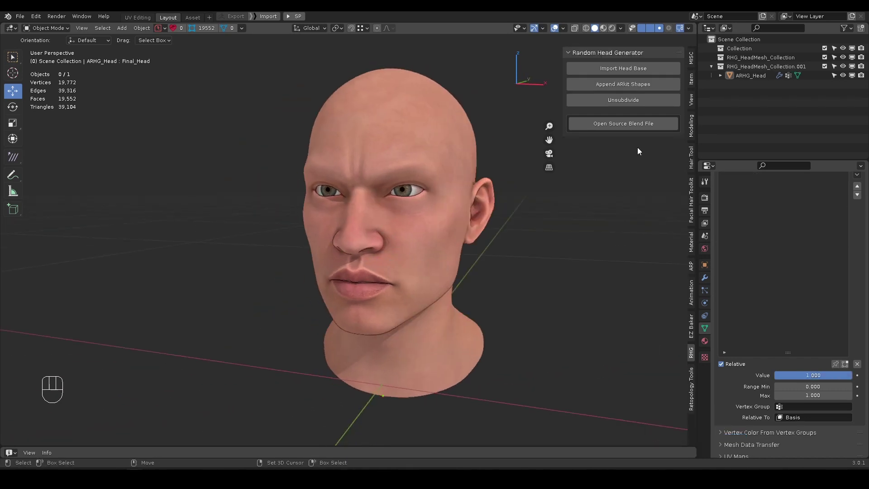
pyautogui.click(618, 85)
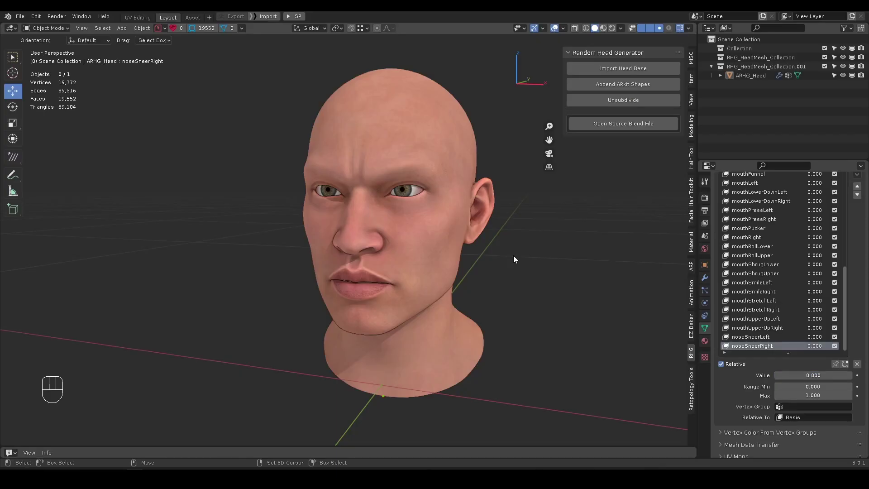
# - Preview the ARKit shape keys one by one with pinning on, from browDownLeft through noseSneerRight, and turn pinning off
pyautogui.moveTo(845, 260); pyautogui.dragTo(846, 147)
pyautogui.scroll(3, 854, 274)
pyautogui.click(759, 219)
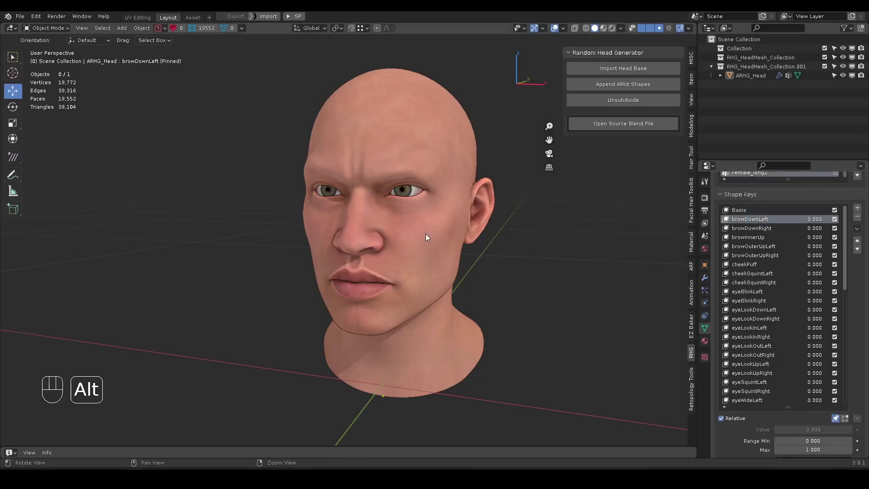
pyautogui.keyDown('alt'); pyautogui.moveTo(426, 234); pyautogui.dragTo(417, 229, button='middle'); pyautogui.keyUp('alt')
pyautogui.press('Down')
pyautogui.press('Down')
pyautogui.press('Down')
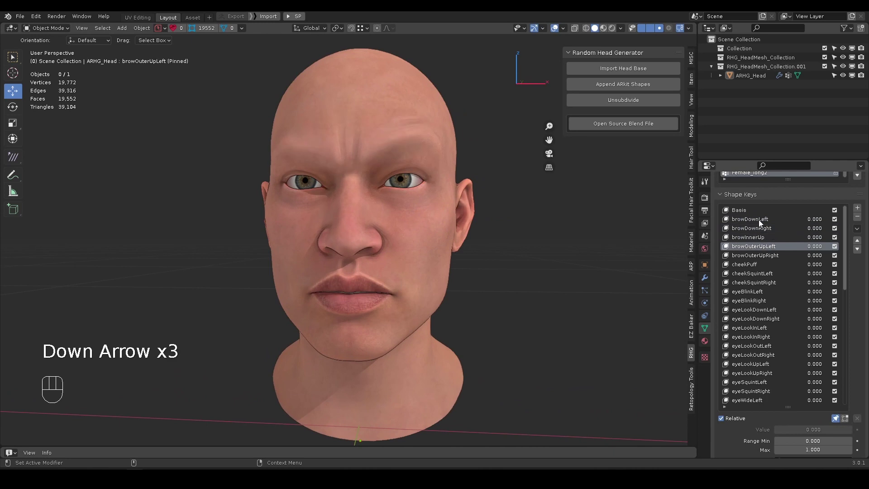
pyautogui.press('Down')
pyautogui.press('Down')
pyautogui.press('Down')
pyautogui.press('Down')
pyautogui.press('Down')
pyautogui.press('Down')
pyautogui.press('Down')
pyautogui.press('Down')
pyautogui.press('Down')
pyautogui.press('Down')
pyautogui.press('Down')
pyautogui.press('Down')
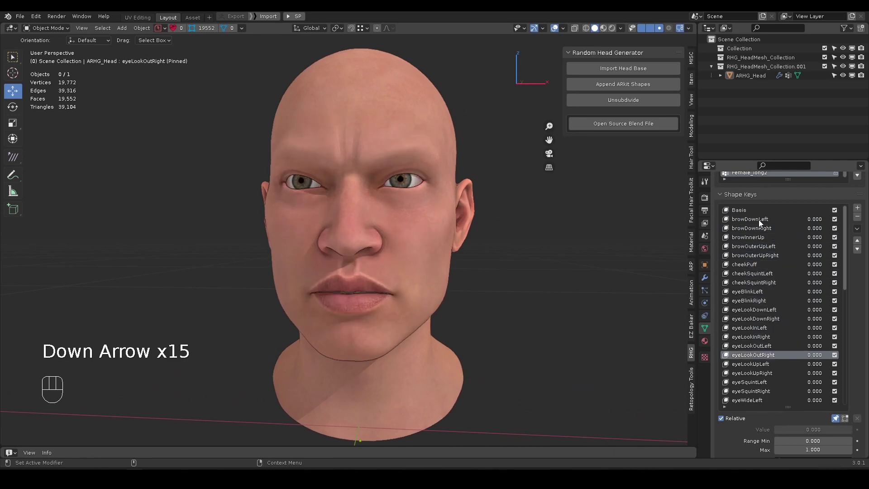
pyautogui.press('Down')
pyautogui.press('Down')
pyautogui.press('Down')
pyautogui.press('Down')
pyautogui.press('Down')
pyautogui.press('Down')
pyautogui.press('Down')
pyautogui.press('Down')
pyautogui.press('Down')
pyautogui.press('Down')
pyautogui.press('Down')
pyautogui.press('Down')
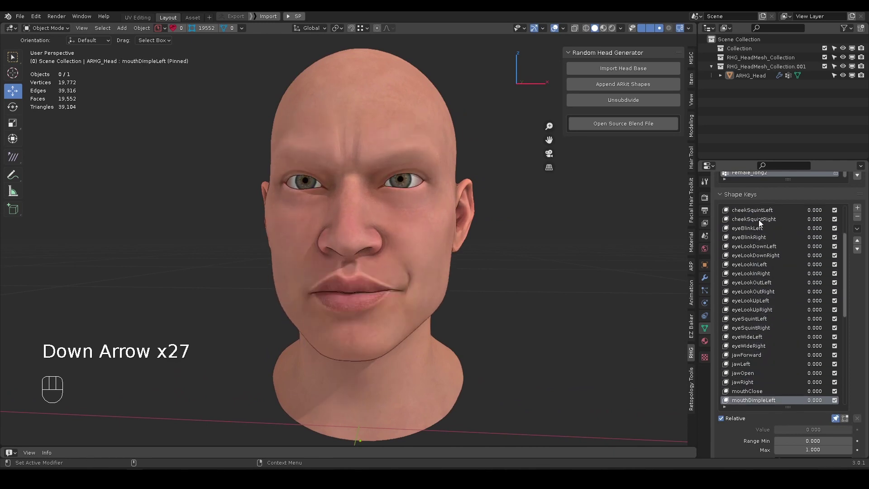
pyautogui.press('Down')
pyautogui.press('Down')
pyautogui.press('Down')
pyautogui.press('Down')
pyautogui.press('Down')
pyautogui.press('Down')
pyautogui.press('Down')
pyautogui.press('Down')
pyautogui.press('Down')
pyautogui.press('Down')
pyautogui.press('Down')
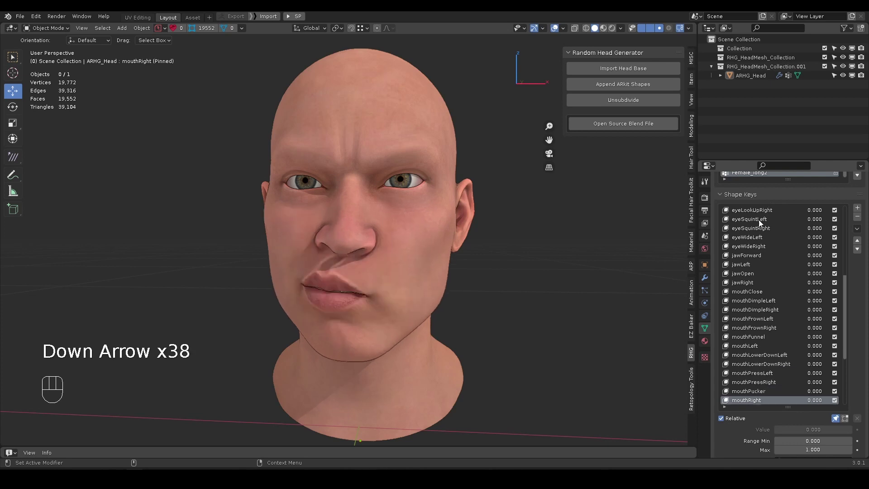
pyautogui.press('Down')
pyautogui.press('Down')
pyautogui.press('Down')
pyautogui.press('Down')
pyautogui.press('Down')
pyautogui.press('Down')
pyautogui.press('Down')
pyautogui.press('Down')
pyautogui.press('Down')
pyautogui.press('Down')
pyautogui.press('Down')
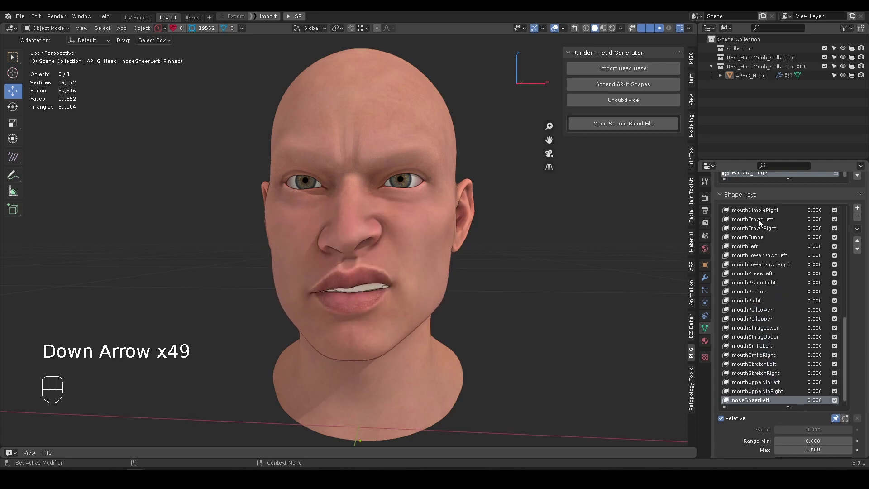
pyautogui.press('Down')
pyautogui.click(836, 417)
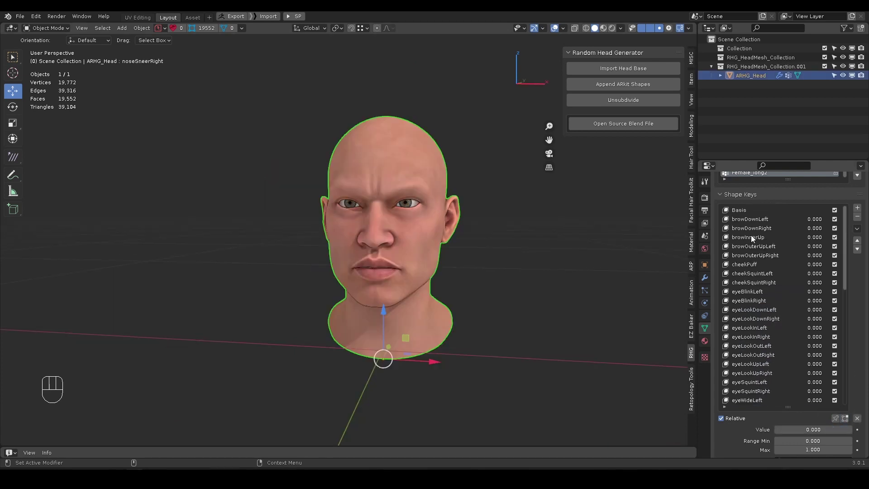
# - Delete the browDownLeft and browDownRight shape keys and append the ARKit shapes to the head again
pyautogui.click(856, 217)
pyautogui.click(760, 220)
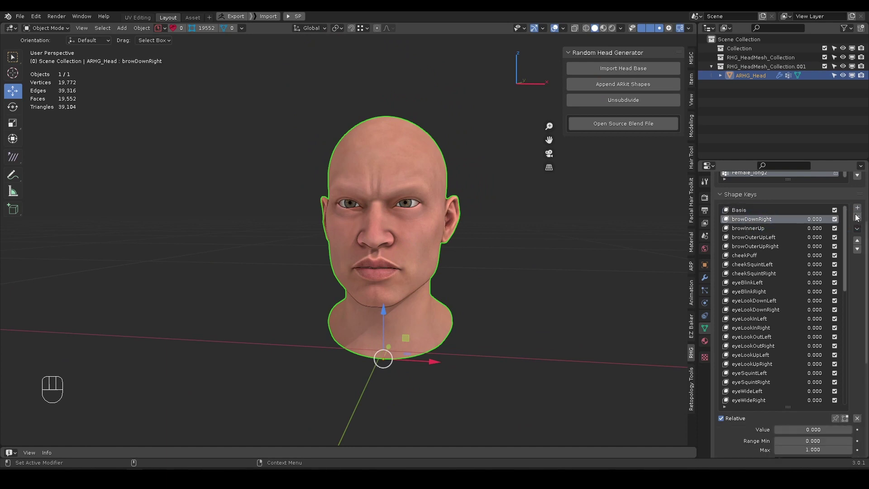
pyautogui.click(856, 217)
pyautogui.keyDown('alt'); pyautogui.moveTo(506, 222); pyautogui.dragTo(470, 231); pyautogui.keyUp('alt')
pyautogui.click(623, 85)
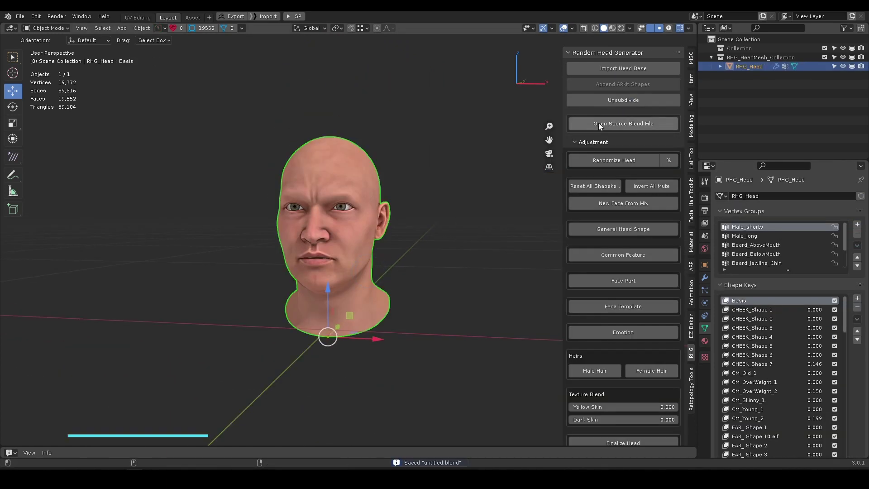
# - Open the source blend file with the current head and move that head sideways, clear of the source head
pyautogui.click(606, 124)
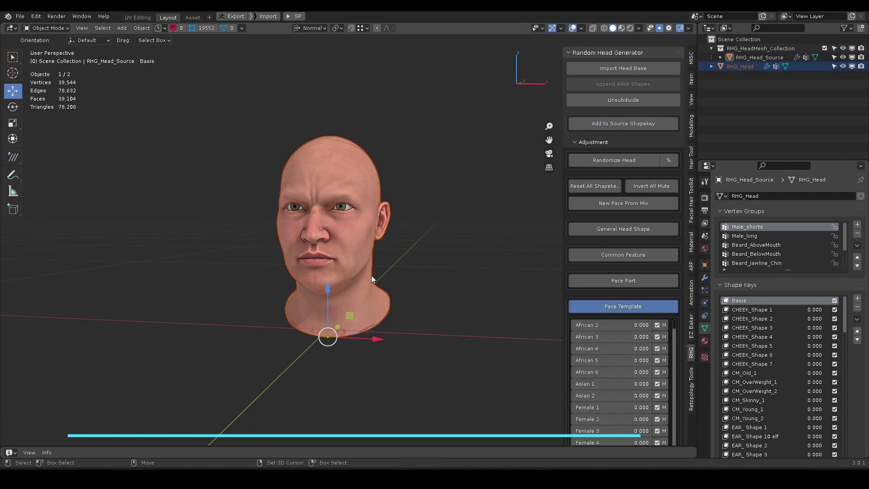
pyautogui.keyDown('alt'); pyautogui.moveTo(371, 275); pyautogui.dragTo(298, 271); pyautogui.keyUp('alt')
pyautogui.moveTo(306, 326); pyautogui.dragTo(484, 339)
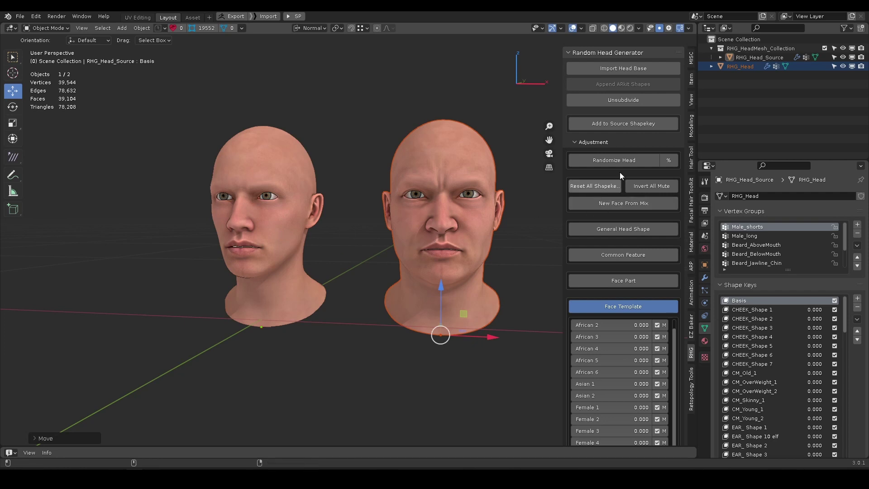
# - Add the head to the source shape keys with the description Testface in the Face Template category
pyautogui.click(609, 124)
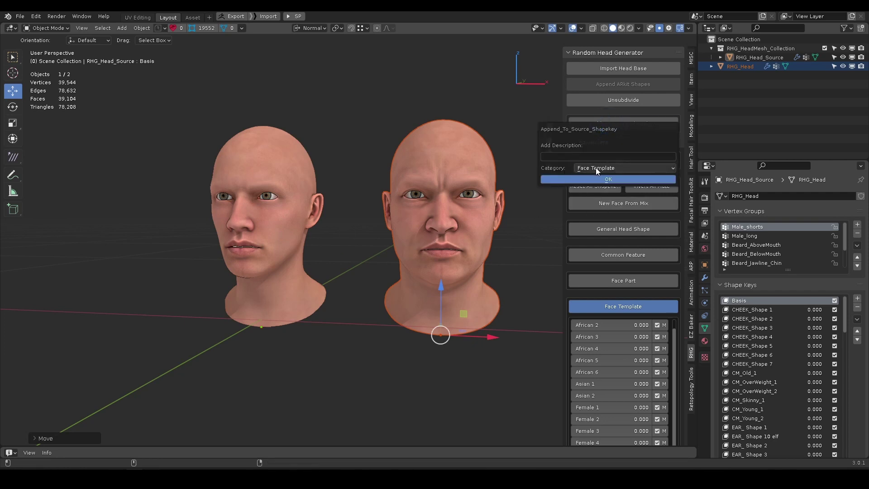
pyautogui.click(597, 169)
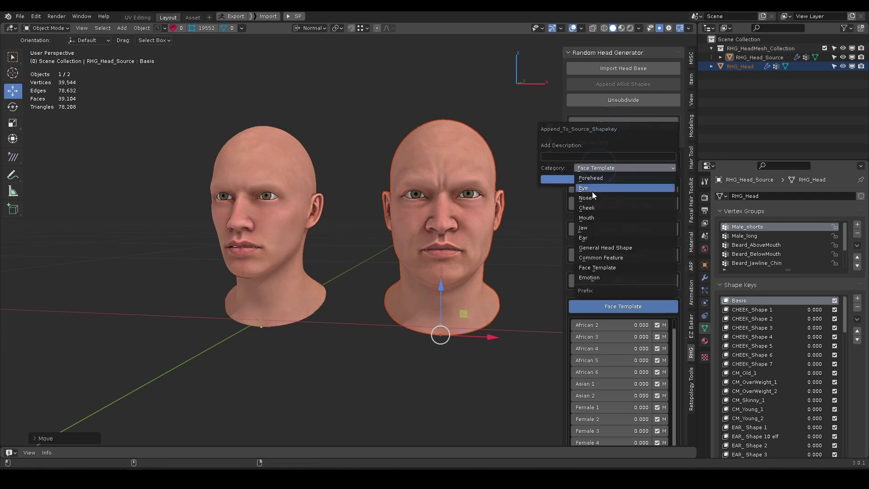
pyautogui.click(597, 267)
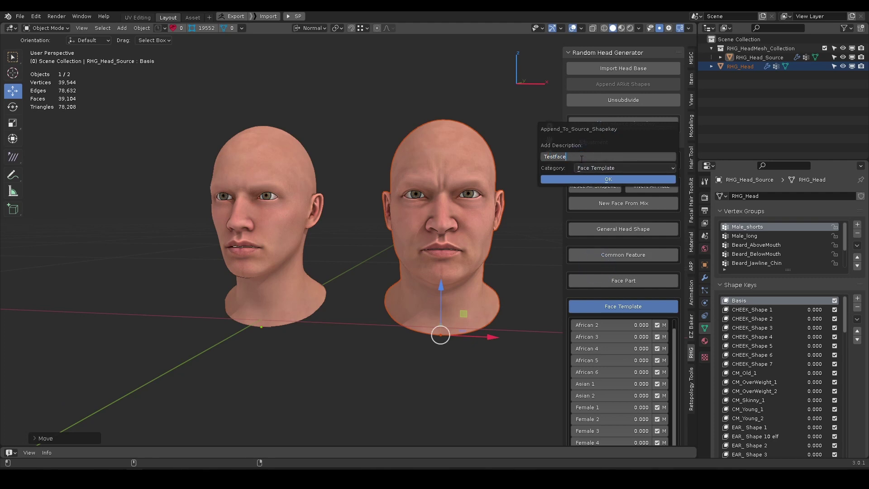
pyautogui.click(596, 181)
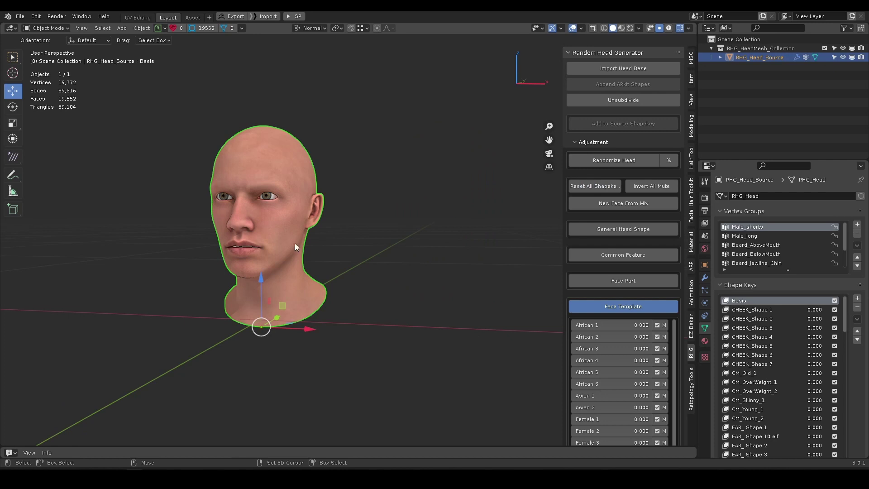
# - Find the Testface entry in the Face Template list and preview it on the source head
pyautogui.scroll(-5, 664, 284)
pyautogui.scroll(-4, 620, 330)
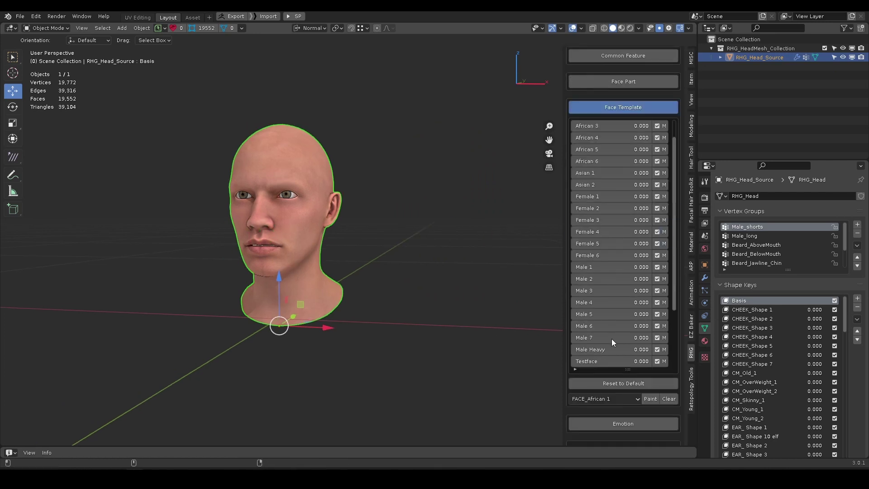
pyautogui.moveTo(658, 362); pyautogui.dragTo(523, 371)
# - Reopen the recent working head file without saving the changes to RHG_HeadMeshFile.blend
pyautogui.click(20, 17)
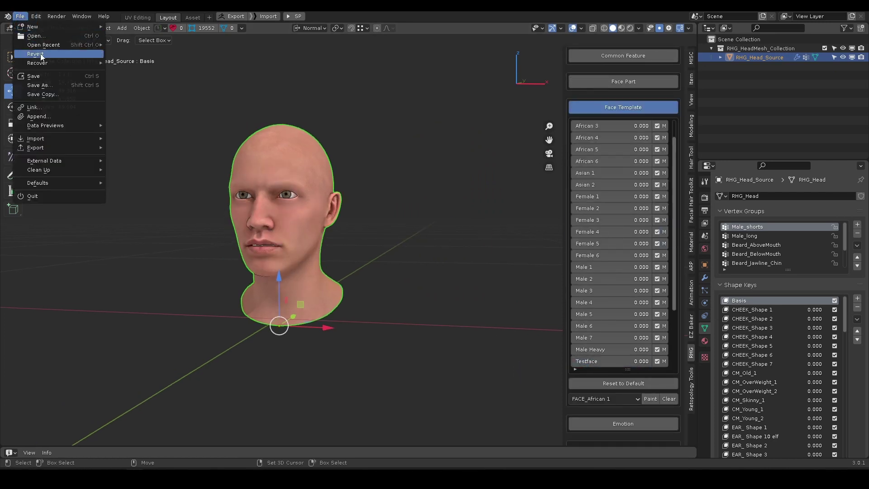
pyautogui.click(145, 44)
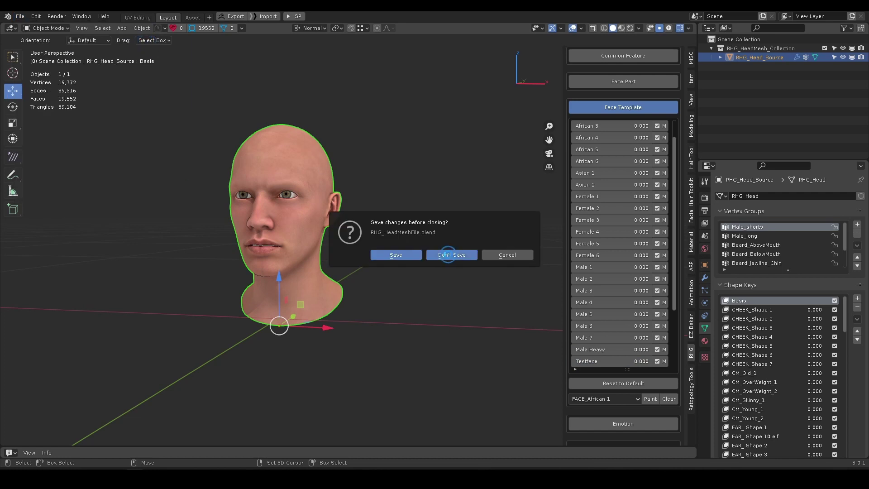
pyautogui.click(446, 255)
pyautogui.press('Tab')
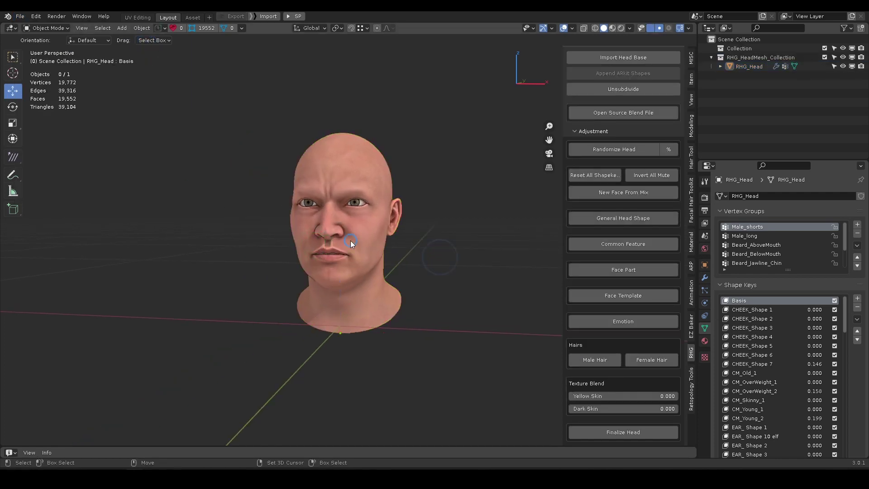
# - Inspect the full-resolution head's wireframe in Edit Mode and reduce the mesh with the add-on's Unsubdivide
pyautogui.scroll(4, 350, 241)
pyautogui.moveTo(352, 237); pyautogui.dragTo(155, 104, button='middle')
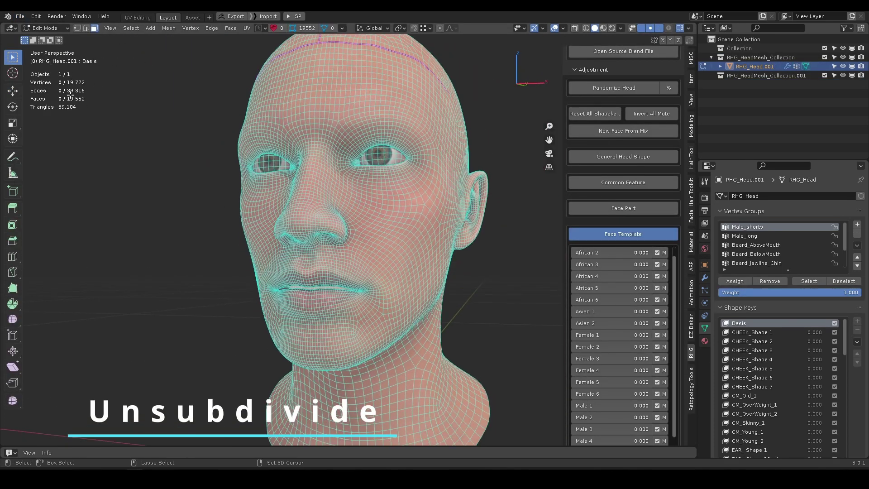
pyautogui.moveTo(70, 94); pyautogui.dragTo(109, 127, button='middle')
pyautogui.scroll(-2, 353, 226)
pyautogui.moveTo(367, 228); pyautogui.dragTo(356, 237, button='middle')
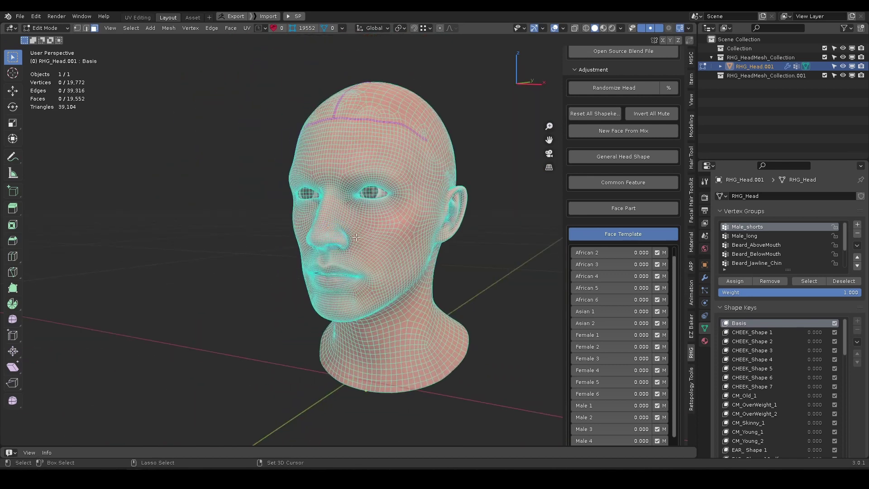
pyautogui.press('Tab')
pyautogui.scroll(4, 606, 118)
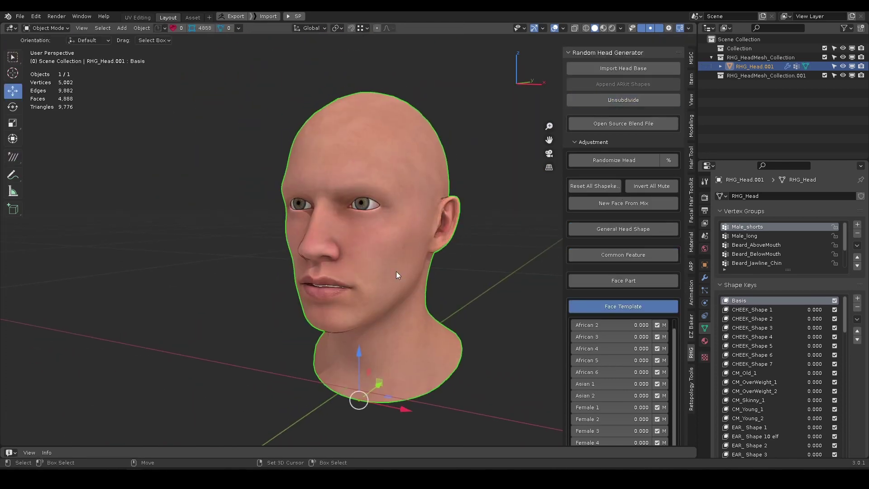
# - Examine the reduced head's wireframe in Edit Mode and its complete UV layout in the UV Editing workspace
pyautogui.press('Tab')
pyautogui.scroll(4, 396, 274)
pyautogui.moveTo(407, 276); pyautogui.dragTo(436, 279, button='middle')
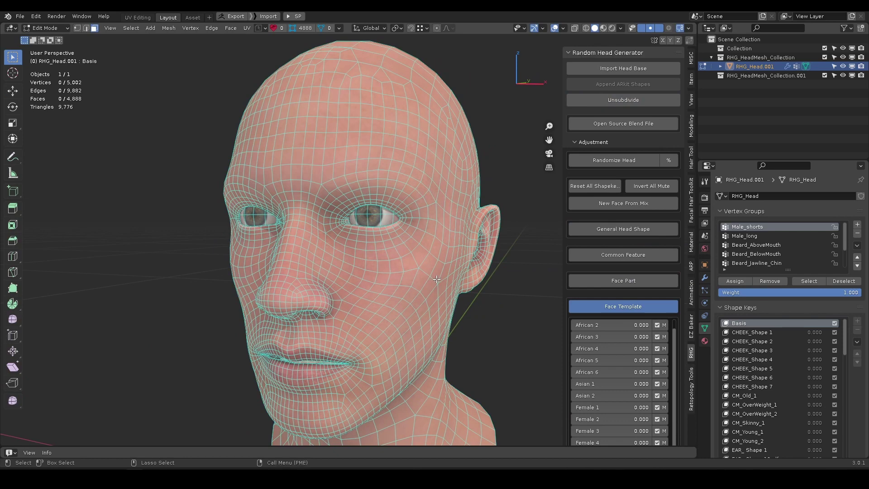
pyautogui.hotkey('ctrl', 'pageup')
pyautogui.press('a')
pyautogui.scroll(7, 369, 239)
pyautogui.moveTo(254, 298); pyautogui.dragTo(305, 242, button='middle')
pyautogui.scroll(-4, 370, 240)
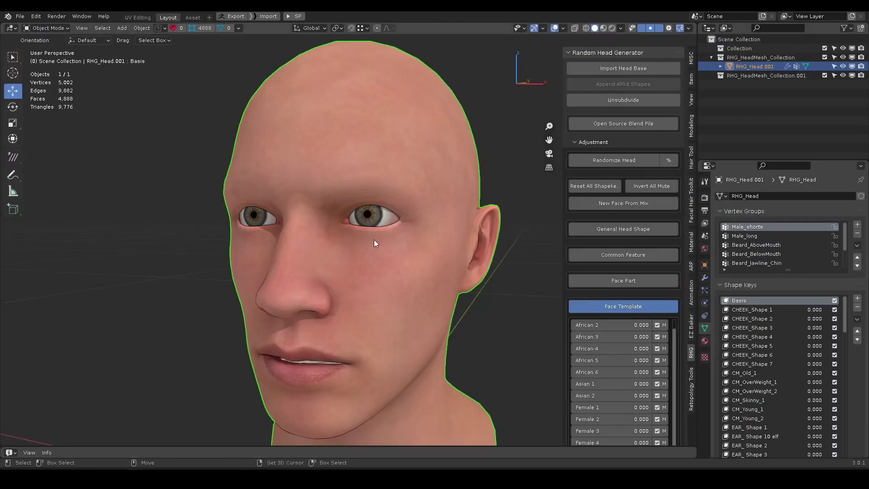
# - Move the unsubdivided head about 0.53 m along negative X and import a new head base
pyautogui.moveTo(374, 240); pyautogui.dragTo(324, 221, button='middle')
pyautogui.scroll(-7, 324, 222)
pyautogui.moveTo(371, 309); pyautogui.dragTo(196, 288)
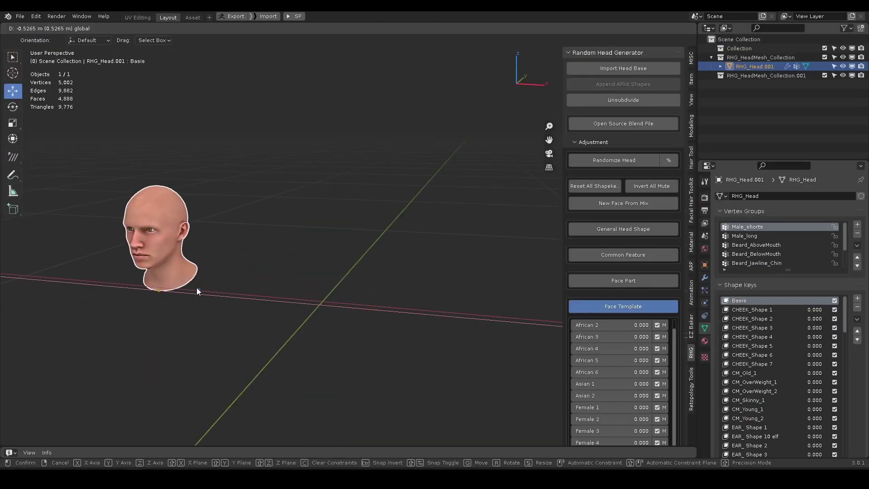
pyautogui.click(195, 288)
pyautogui.click(614, 69)
pyautogui.click(603, 83)
# - Display the new head's entire UV layout in the UV Editing workspace and switch to edge selection
pyautogui.scroll(3, 338, 234)
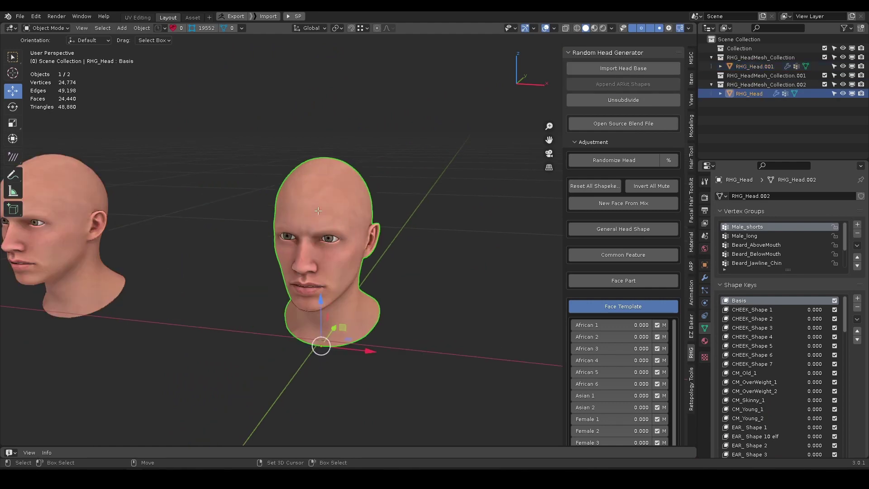
pyautogui.hotkey('ctrl', 'pageup')
pyautogui.press('a')
pyautogui.moveTo(235, 279); pyautogui.dragTo(284, 314, button='middle')
pyautogui.scroll(-2, 593, 254)
pyautogui.moveTo(615, 258); pyautogui.dragTo(630, 253, button='middle')
pyautogui.press('2')
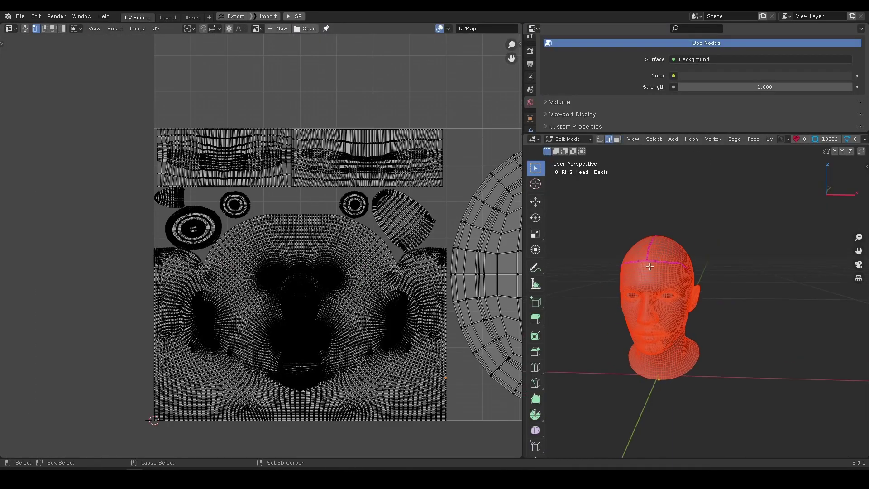
# - Apply Blender's own Un-Subdivide to the whole new head mesh and inspect its UV layout
pyautogui.click(737, 140)
pyautogui.click(758, 207)
pyautogui.scroll(3, 414, 260)
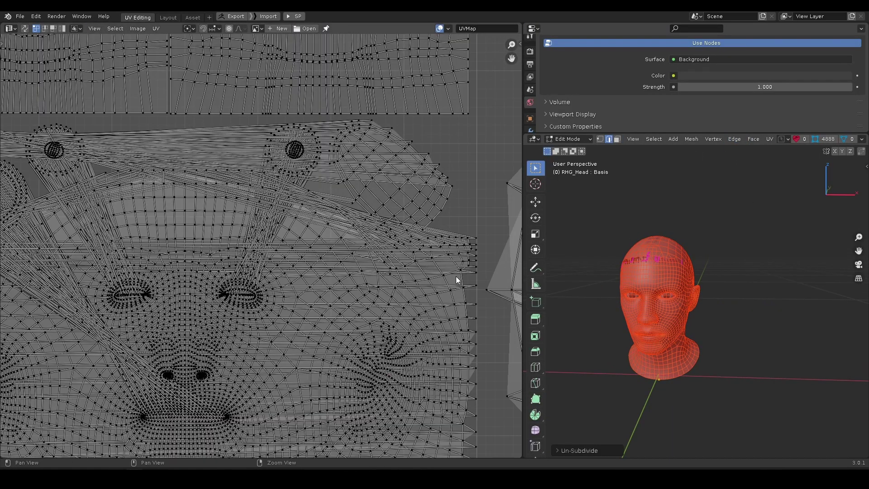
pyautogui.keyDown('alt'); pyautogui.moveTo(456, 278); pyautogui.dragTo(364, 218, button='middle'); pyautogui.keyUp('alt')
pyautogui.scroll(-5, 392, 229)
pyautogui.keyDown('alt'); pyautogui.moveTo(294, 234); pyautogui.dragTo(364, 228, button='middle'); pyautogui.keyUp('alt')
pyautogui.scroll(4, 365, 227)
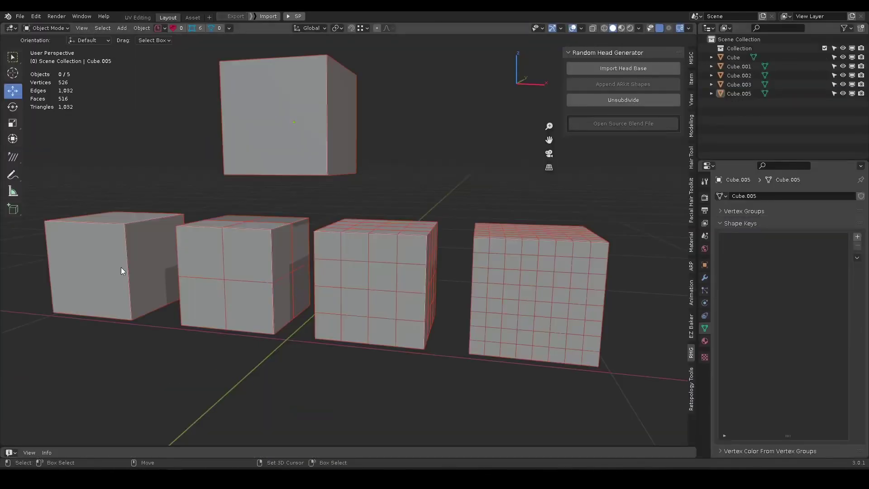
# - Compare the row of cubes with increasing subdivision levels, from the undivided one to the densest grid
pyautogui.scroll(3, 218, 279)
pyautogui.scroll(-3, 225, 275)
pyautogui.scroll(1, 165, 283)
pyautogui.click(282, 270)
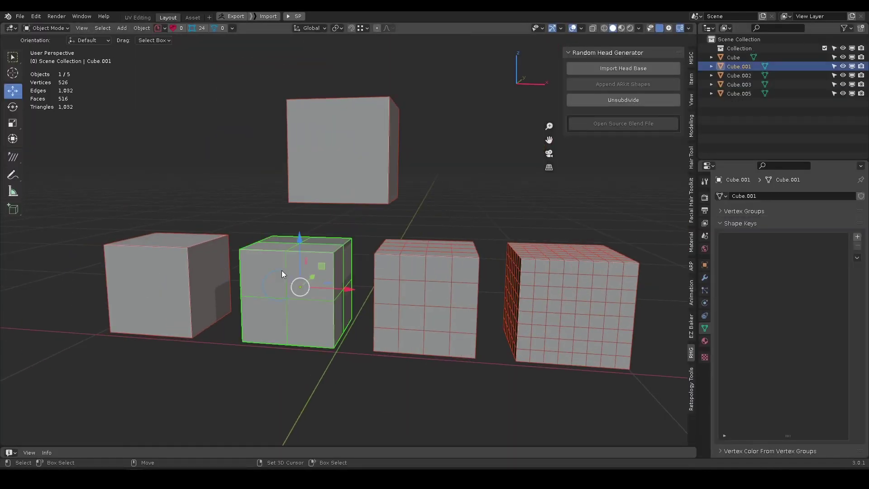
pyautogui.keyDown('alt'); pyautogui.moveTo(270, 254); pyautogui.dragTo(240, 249, button='middle'); pyautogui.keyUp('alt')
pyautogui.click(353, 252)
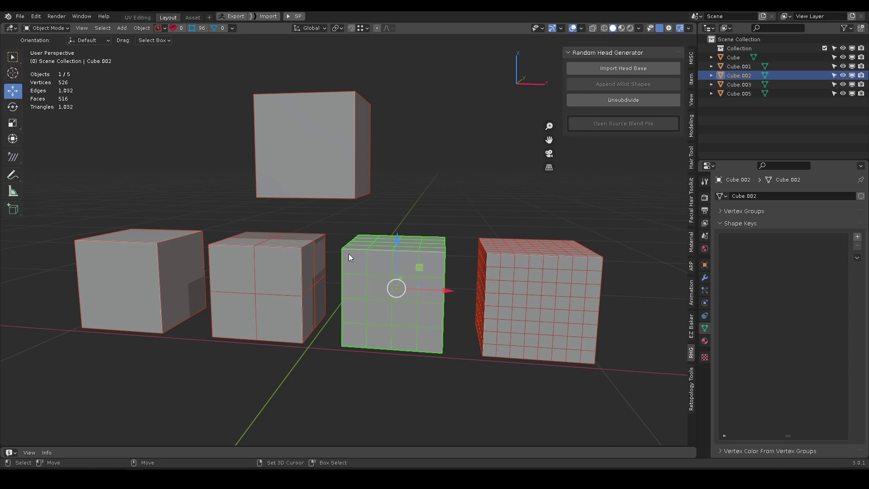
pyautogui.hotkey('alt', 'a')
pyautogui.press('q')
pyautogui.keyDown('alt'); pyautogui.moveTo(487, 268); pyautogui.dragTo(406, 247, button='middle'); pyautogui.keyUp('alt')
pyautogui.click(408, 247)
pyautogui.scroll(1, 434, 253)
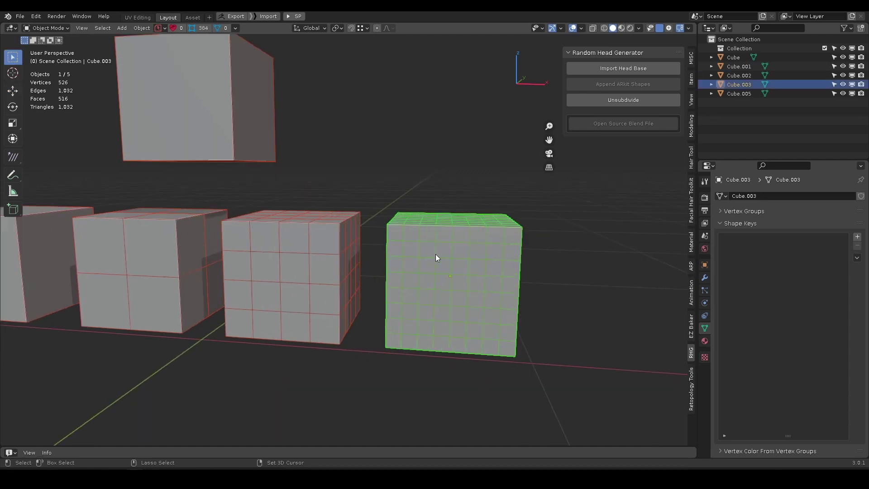
pyautogui.keyDown('alt'); pyautogui.moveTo(456, 247); pyautogui.dragTo(450, 227); pyautogui.keyUp('alt')
pyautogui.click(430, 208)
pyautogui.scroll(2, 449, 227)
pyautogui.scroll(-4, 411, 233)
pyautogui.keyDown('alt'); pyautogui.moveTo(290, 235); pyautogui.dragTo(346, 225, button='middle'); pyautogui.keyUp('alt')
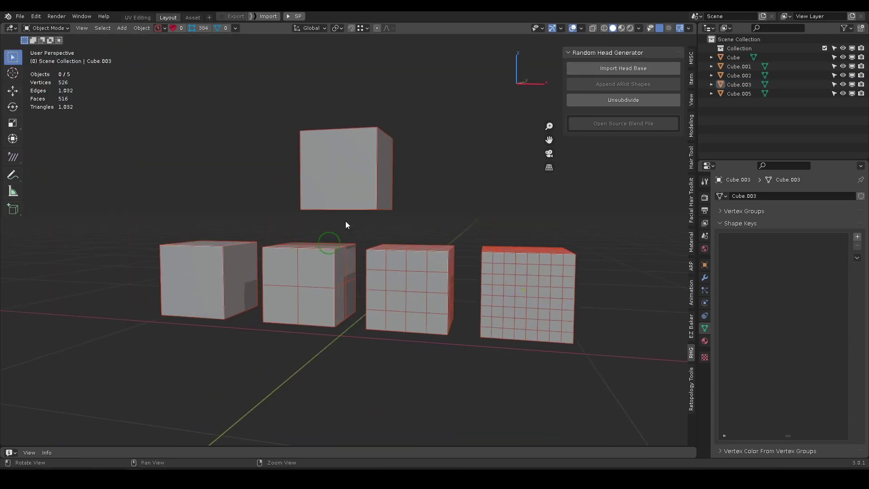
# - Subdivide the upper single cube in Edit Mode with 2 cuts
pyautogui.click(352, 180)
pyautogui.press('KP_Decimal')
pyautogui.press('Tab')
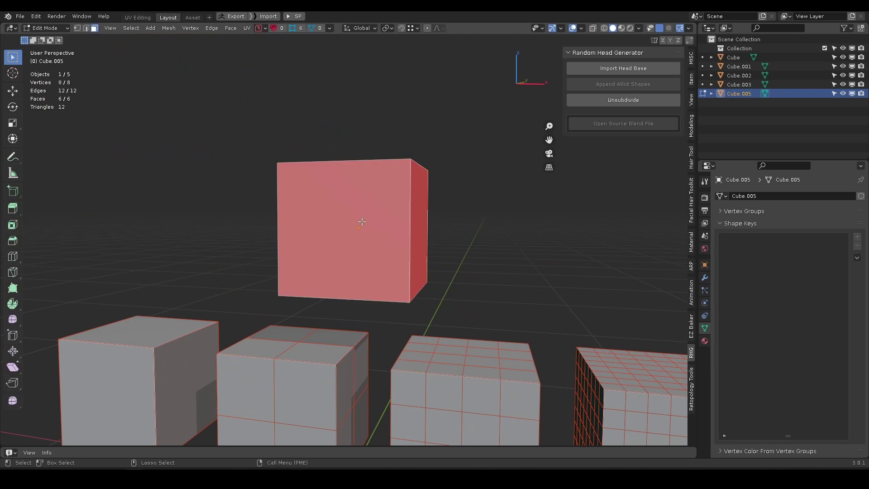
pyautogui.press('F9')
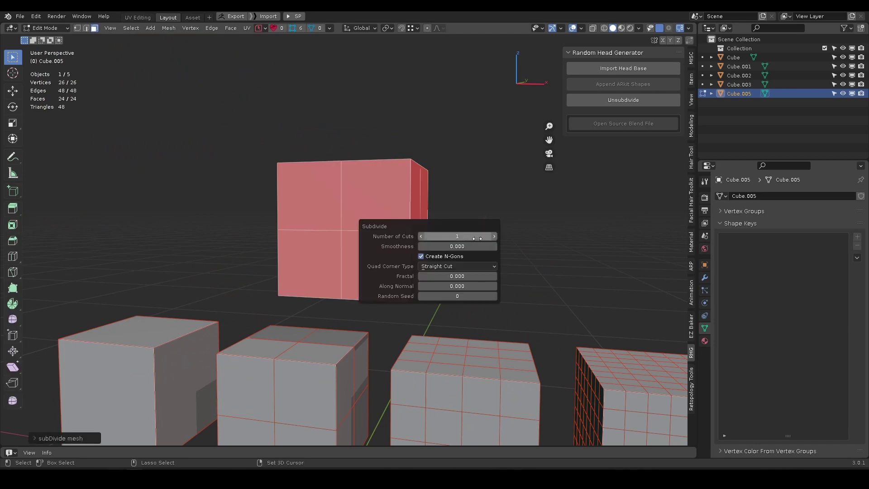
pyautogui.click(493, 236)
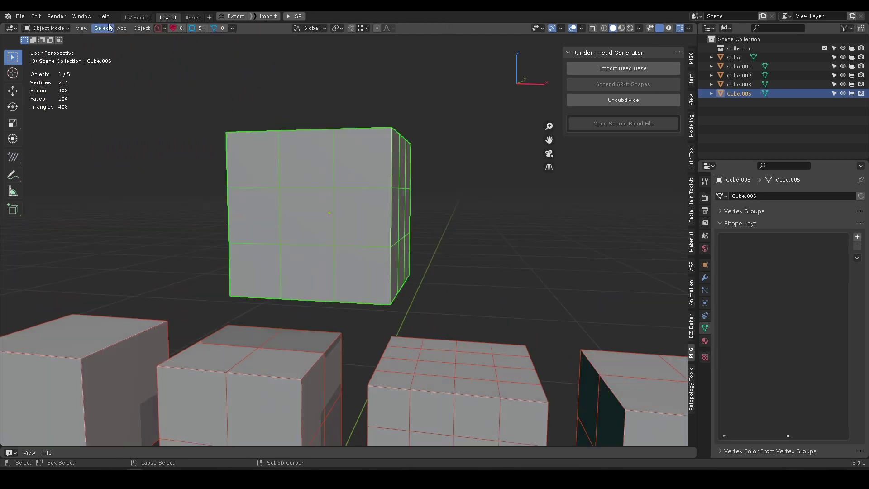
# - Try to un-subdivide the upper cube that was divided with 2 cuts
pyautogui.click(142, 28)
pyautogui.press('Tab')
pyautogui.click(211, 28)
pyautogui.click(214, 96)
pyautogui.moveTo(336, 209); pyautogui.dragTo(404, 219, button='middle')
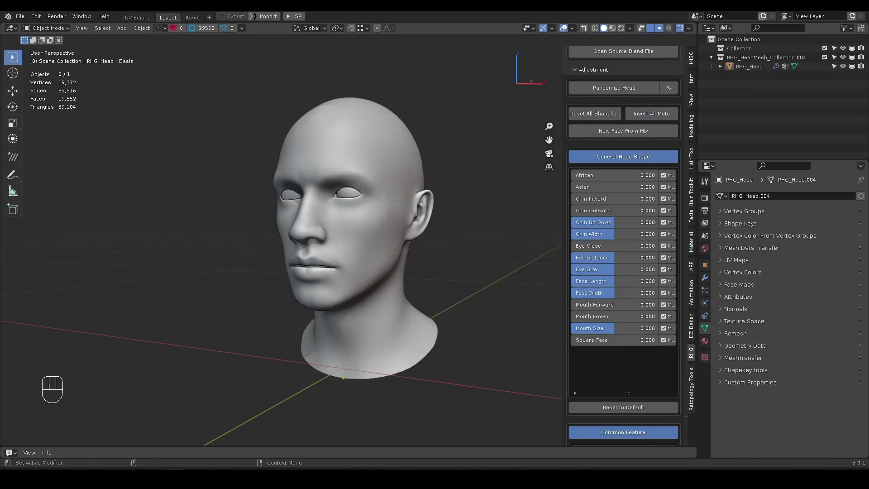
# - Preview the African and Asian general head shapes from several angles and return both to 0
pyautogui.moveTo(590, 178); pyautogui.dragTo(674, 178)
pyautogui.keyDown('alt'); pyautogui.moveTo(353, 274); pyautogui.dragTo(303, 273); pyautogui.keyUp('alt')
pyautogui.moveTo(654, 177)
pyautogui.mouseDown()
pyautogui.moveTo(467, 178)
pyautogui.moveTo(668, 187)
pyautogui.mouseUp()
pyautogui.keyDown('alt'); pyautogui.moveTo(384, 227); pyautogui.dragTo(459, 223); pyautogui.keyUp('alt')
pyautogui.moveTo(583, 187); pyautogui.dragTo(477, 188)
pyautogui.moveTo(602, 175); pyautogui.dragTo(590, 174)
pyautogui.keyDown('alt'); pyautogui.moveTo(437, 222); pyautogui.dragTo(369, 219); pyautogui.keyUp('alt')
# - Return the Chin Inward shape to 0 and view the mouth and chin up close
pyautogui.moveTo(633, 198); pyautogui.dragTo(571, 199)
pyautogui.keyDown('alt'); pyautogui.moveTo(313, 299); pyautogui.dragTo(363, 308, button='right'); pyautogui.keyUp('alt')
pyautogui.keyDown('alt'); pyautogui.moveTo(364, 308); pyautogui.dragTo(362, 240, button='middle'); pyautogui.keyUp('alt')
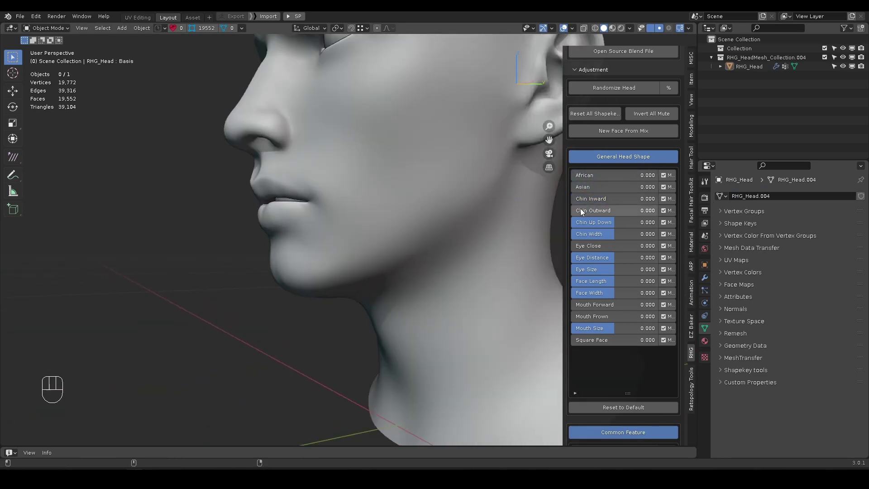